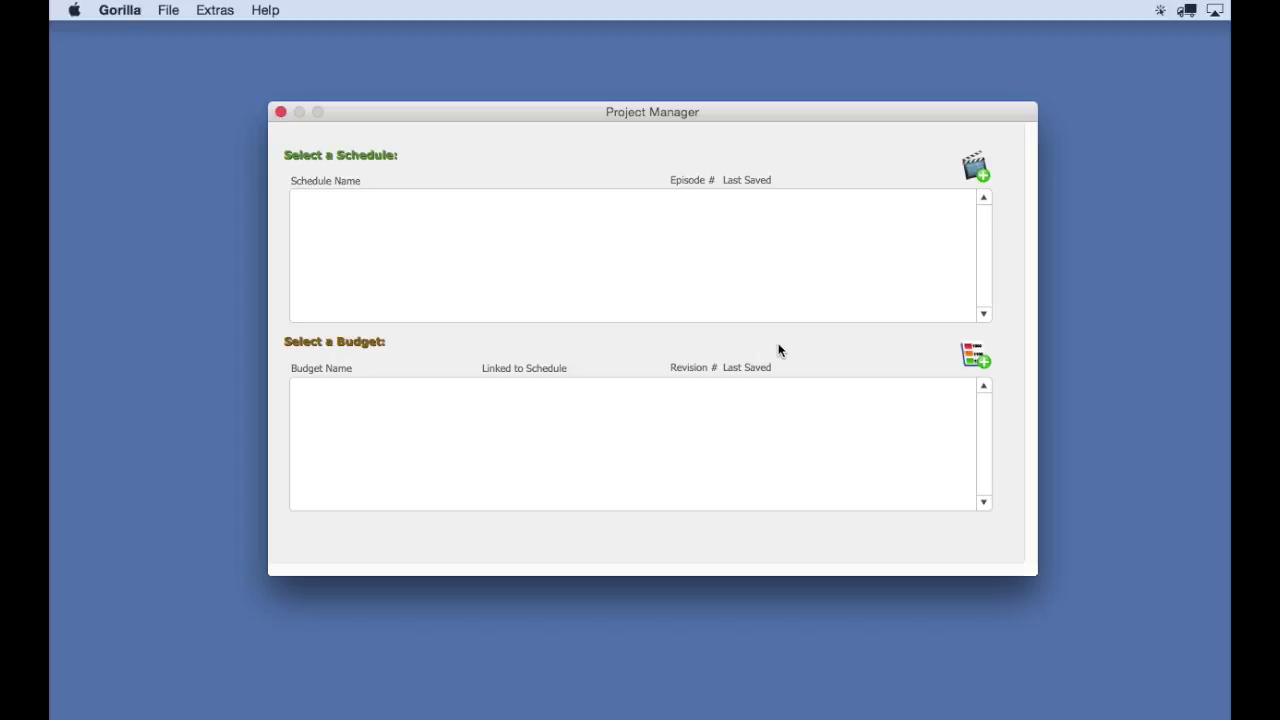
# Start a new schedule by importing a screenplay from the hard drive
pyautogui.click(981, 168)
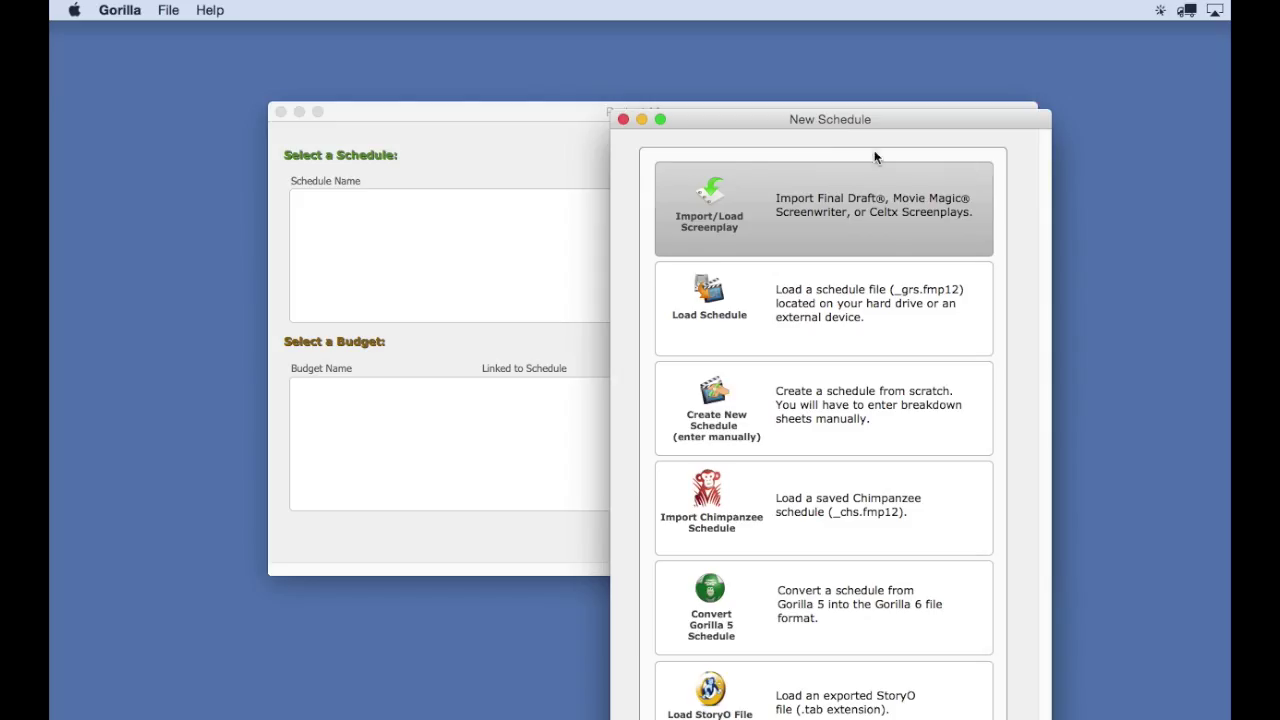
pyautogui.moveTo(809, 120); pyautogui.dragTo(622, 38)
pyautogui.click(664, 120)
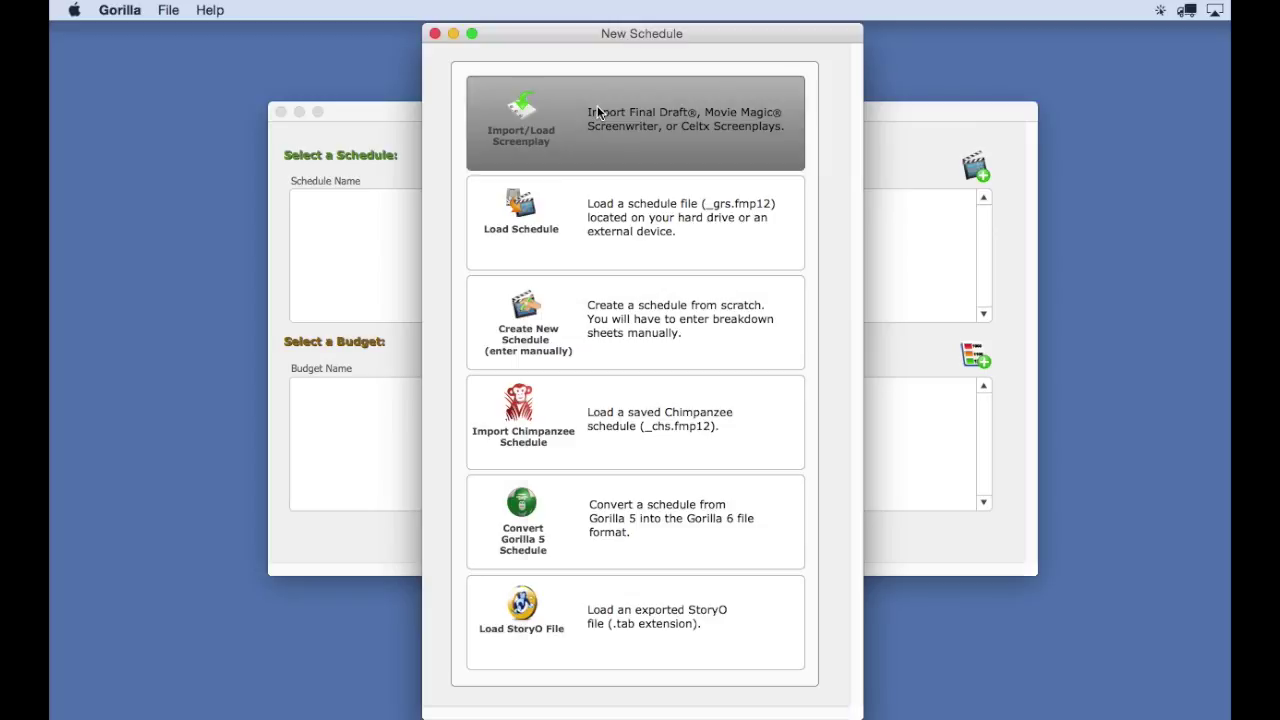
pyautogui.moveTo(851, 322); pyautogui.dragTo(693, 175)
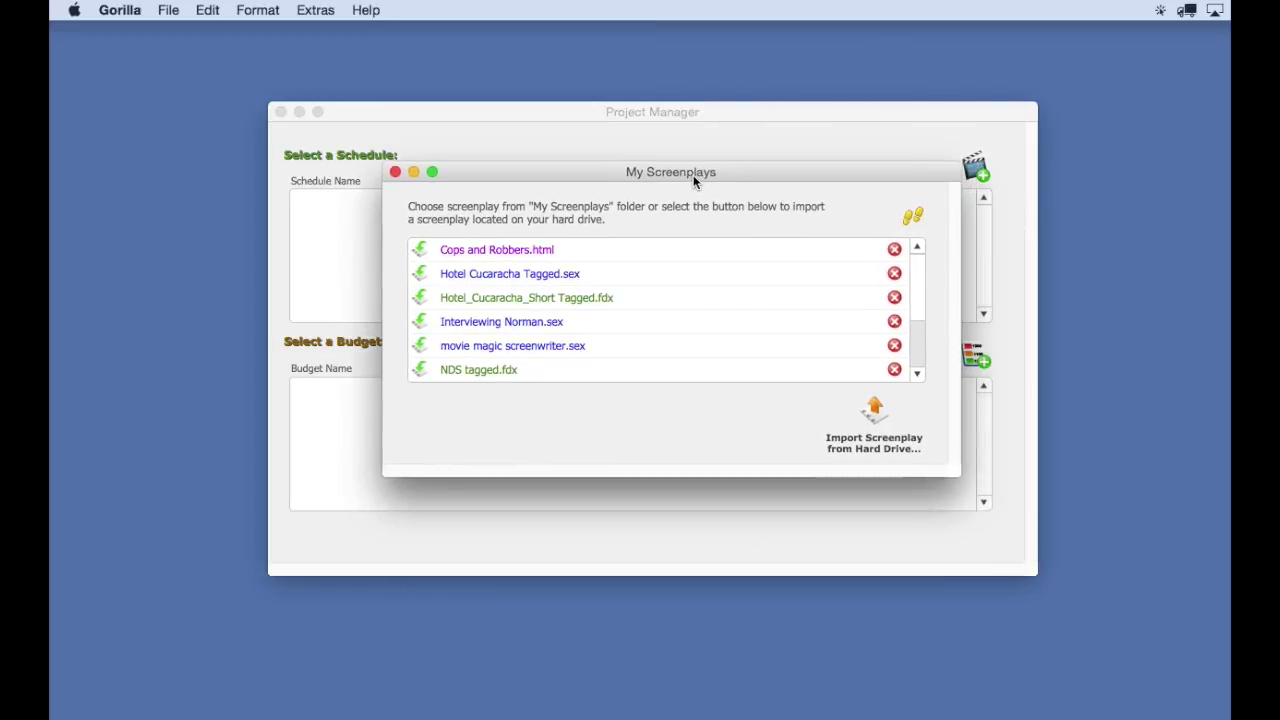
pyautogui.click(875, 413)
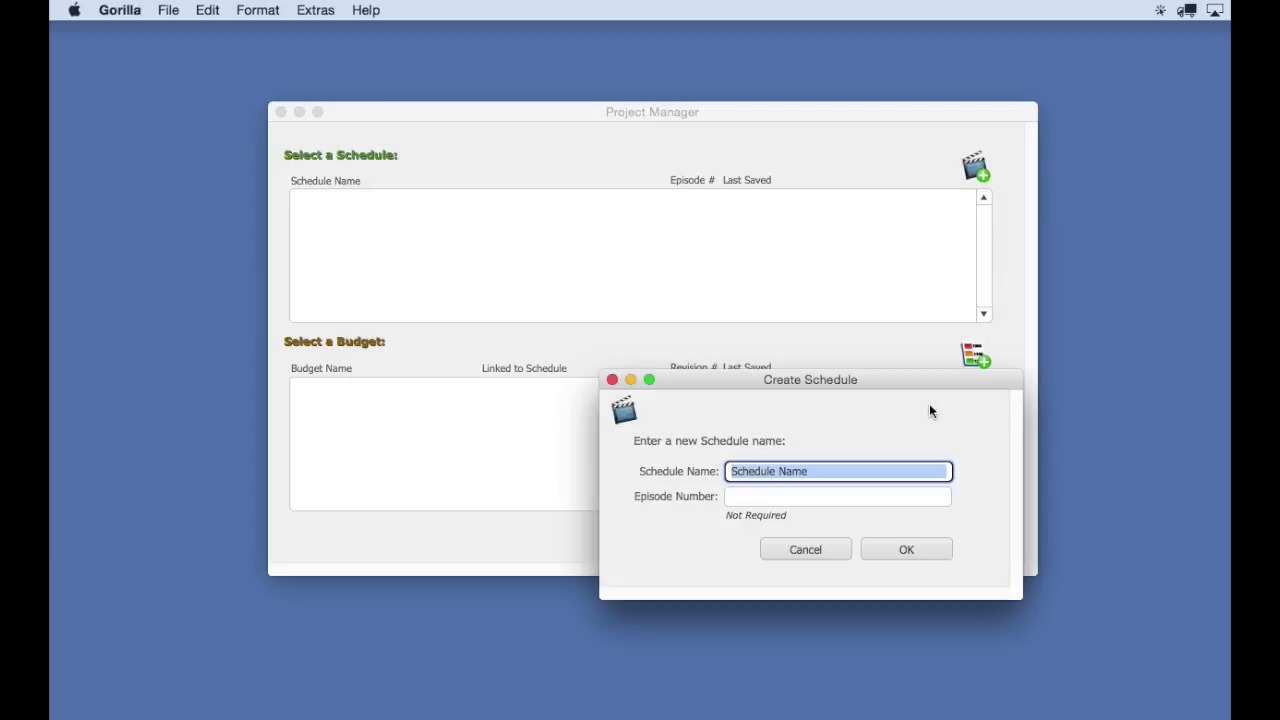
# Name the new schedule "Interviewing Norman", leaving the episode number blank, and create it
pyautogui.moveTo(923, 380); pyautogui.dragTo(764, 210)
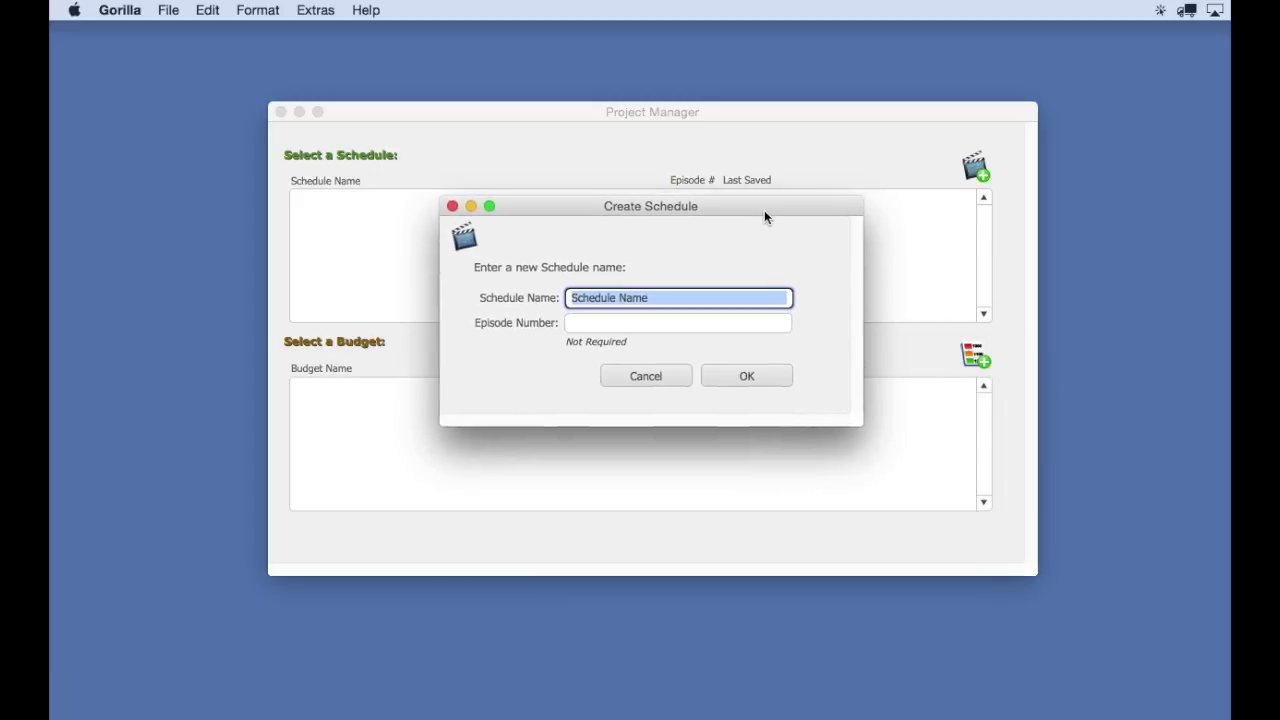
pyautogui.write('Interviewing Norman')
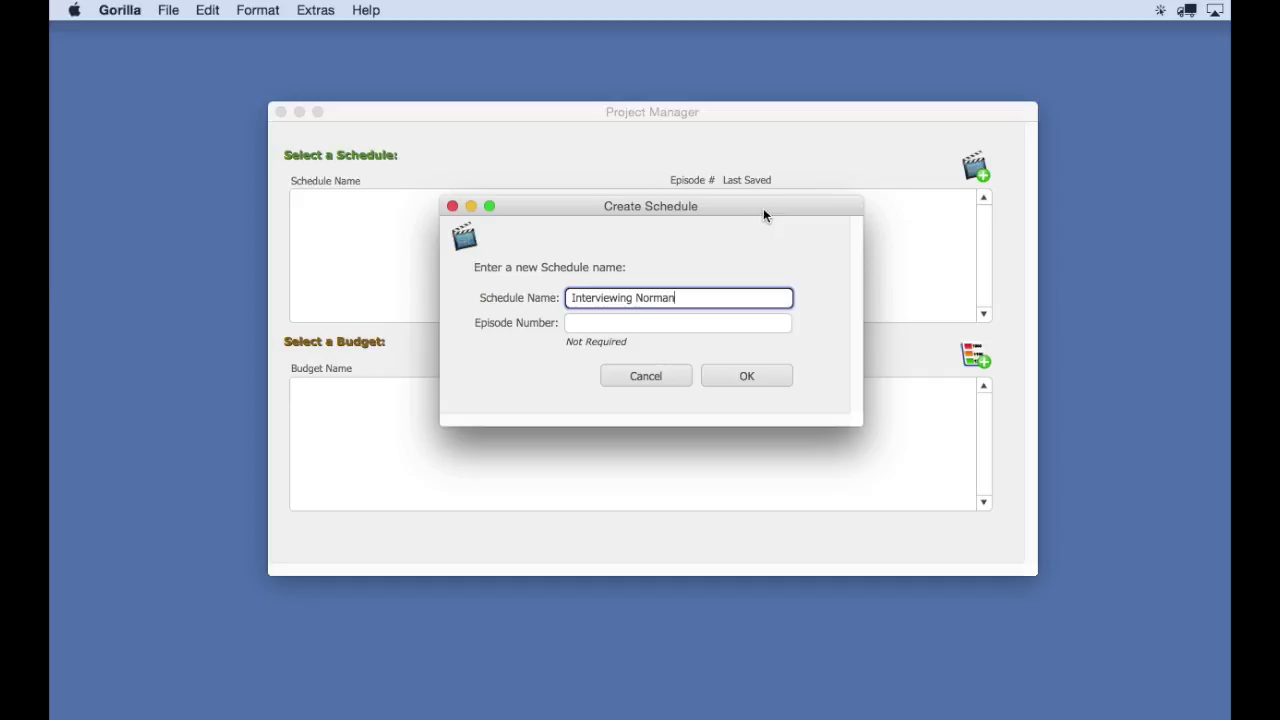
pyautogui.click(755, 377)
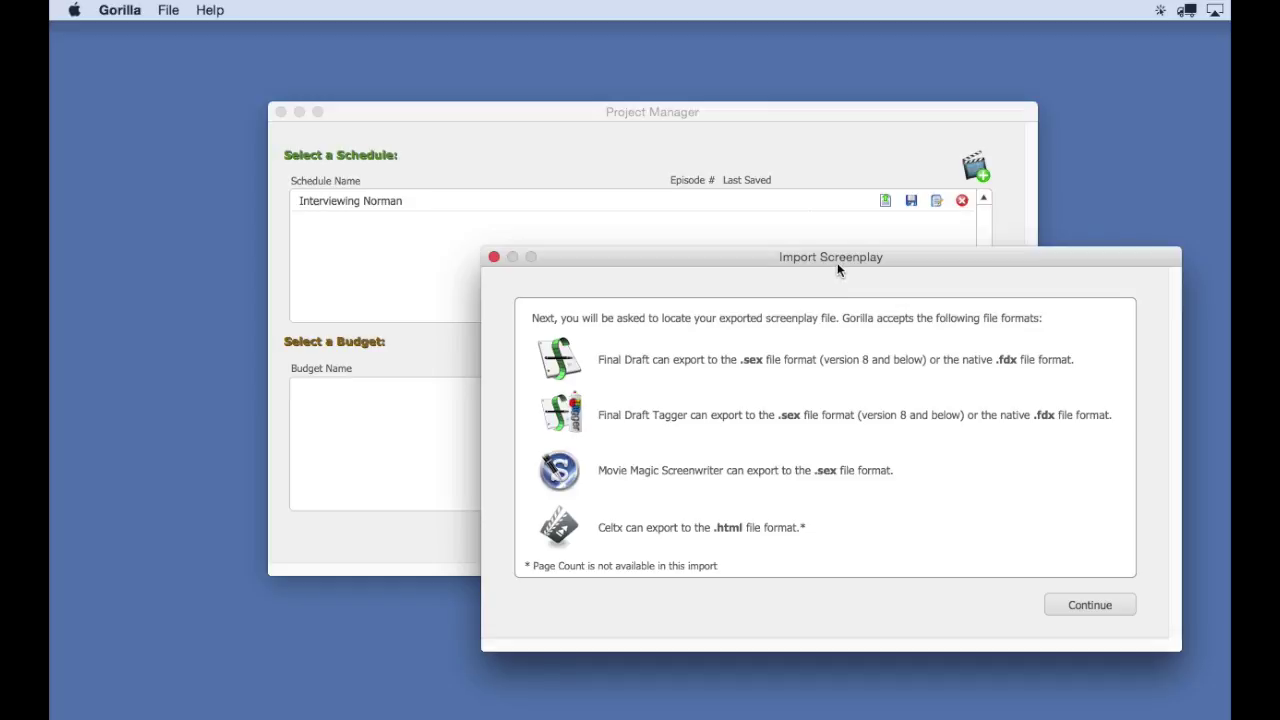
# Import 1st_Orig_Norman Dinner Scene.fdx from the Sync Screenplay folder in Applications, Gorilla 6, Saved Schedules
pyautogui.moveTo(837, 262); pyautogui.dragTo(709, 166)
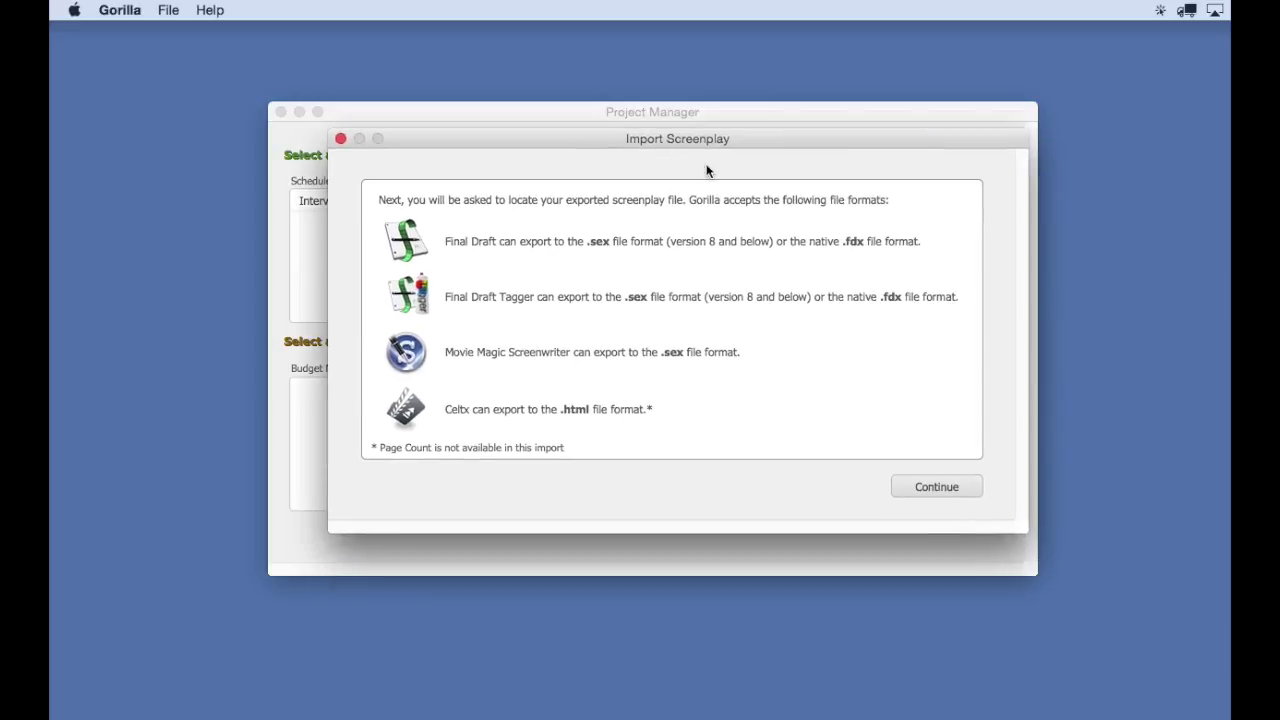
pyautogui.click(935, 490)
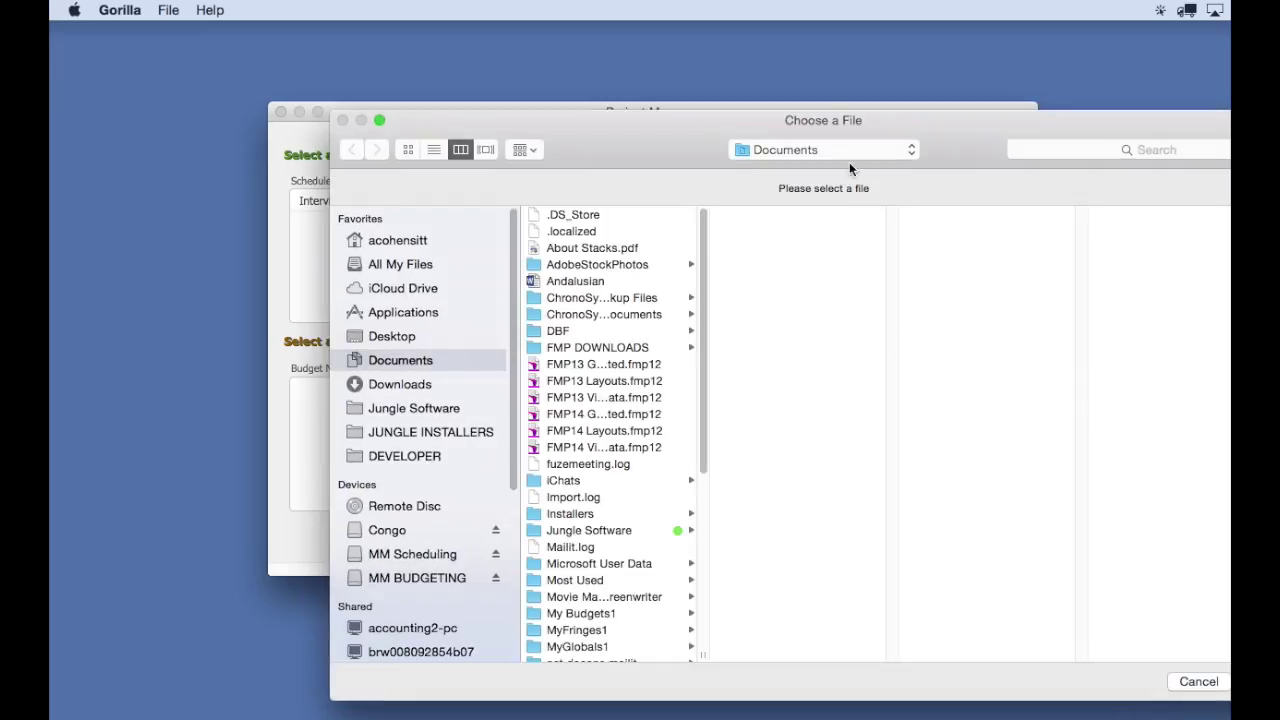
pyautogui.click(396, 316)
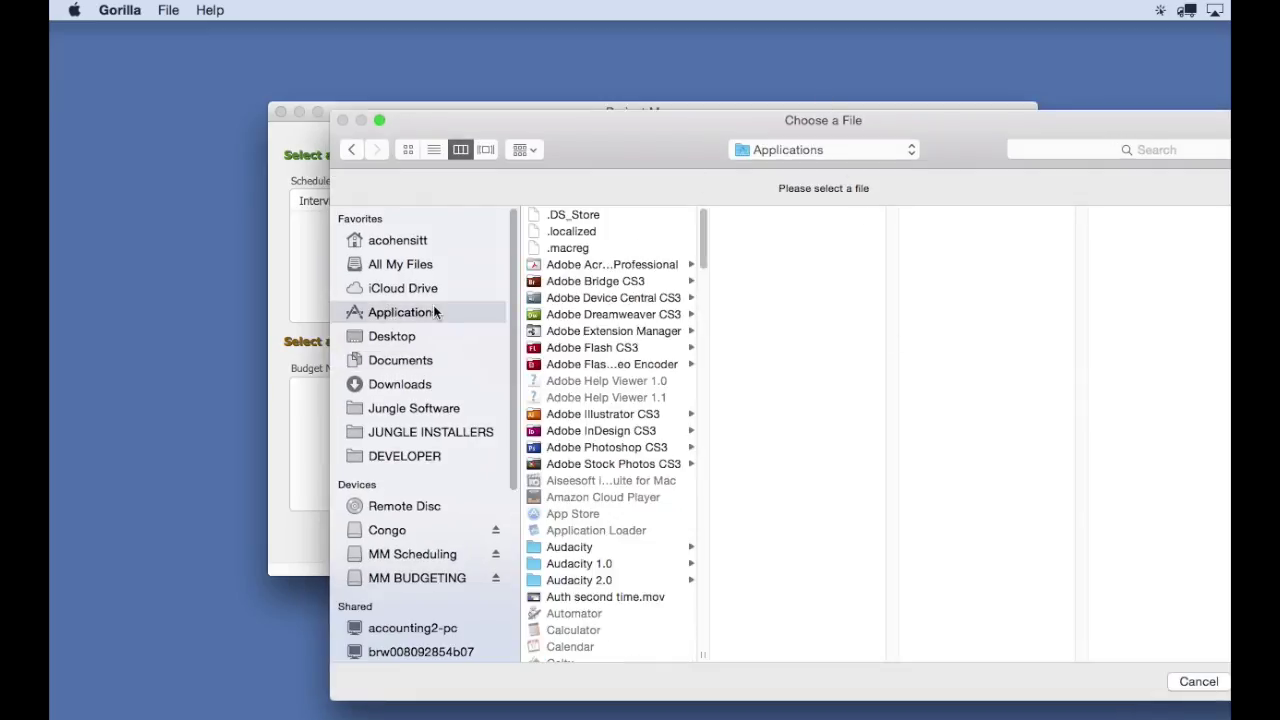
pyautogui.scroll(-5, 605, 541)
pyautogui.scroll(-10, 605, 541)
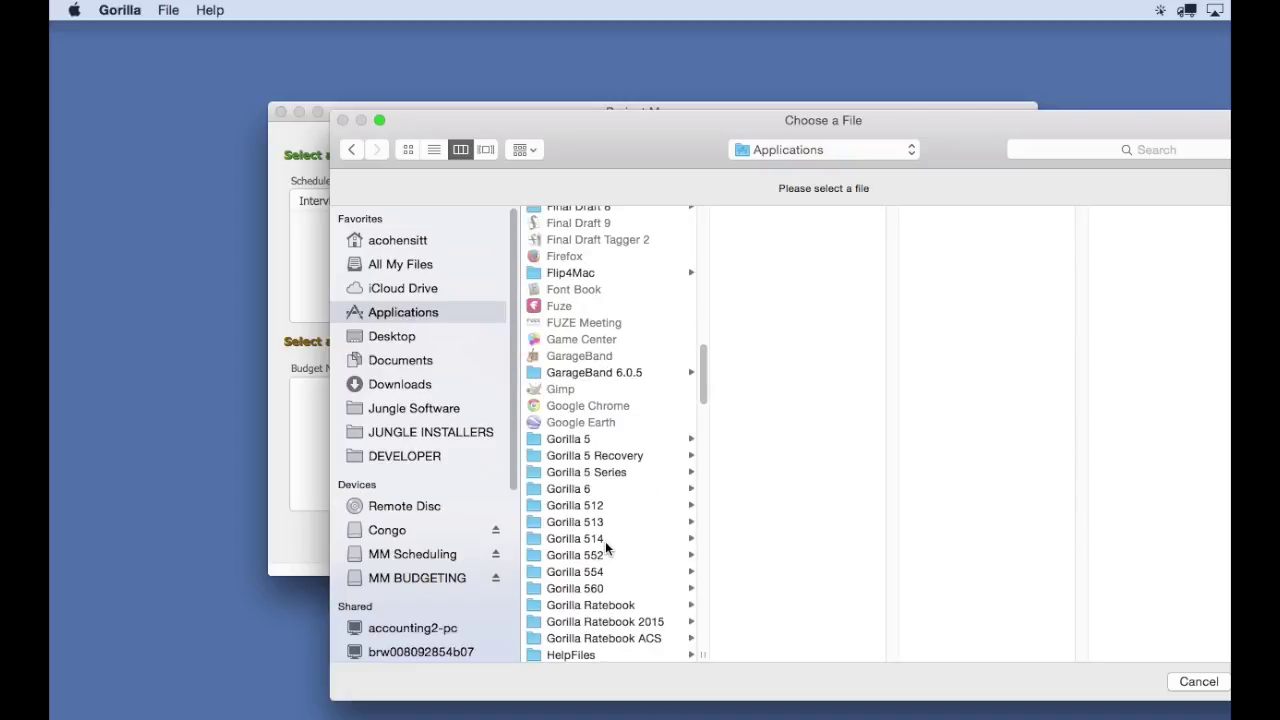
pyautogui.click(594, 457)
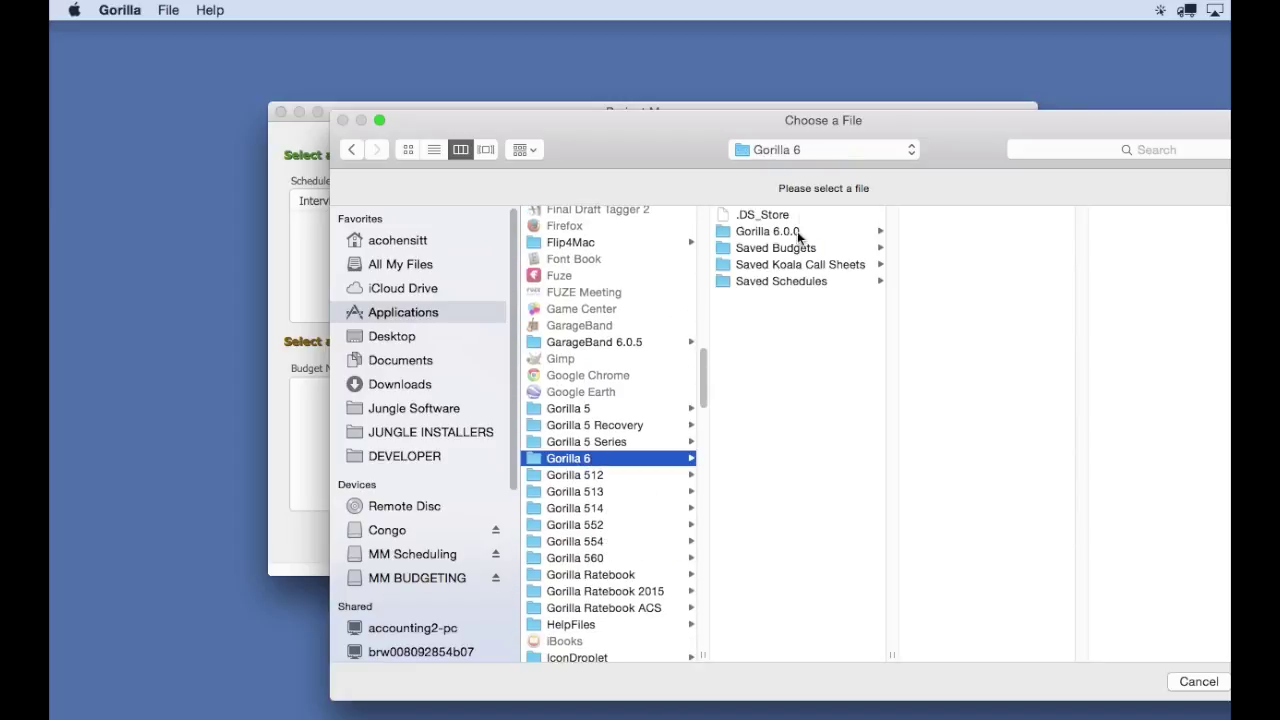
pyautogui.click(797, 281)
pyautogui.moveTo(933, 132); pyautogui.dragTo(749, 92)
pyautogui.click(785, 388)
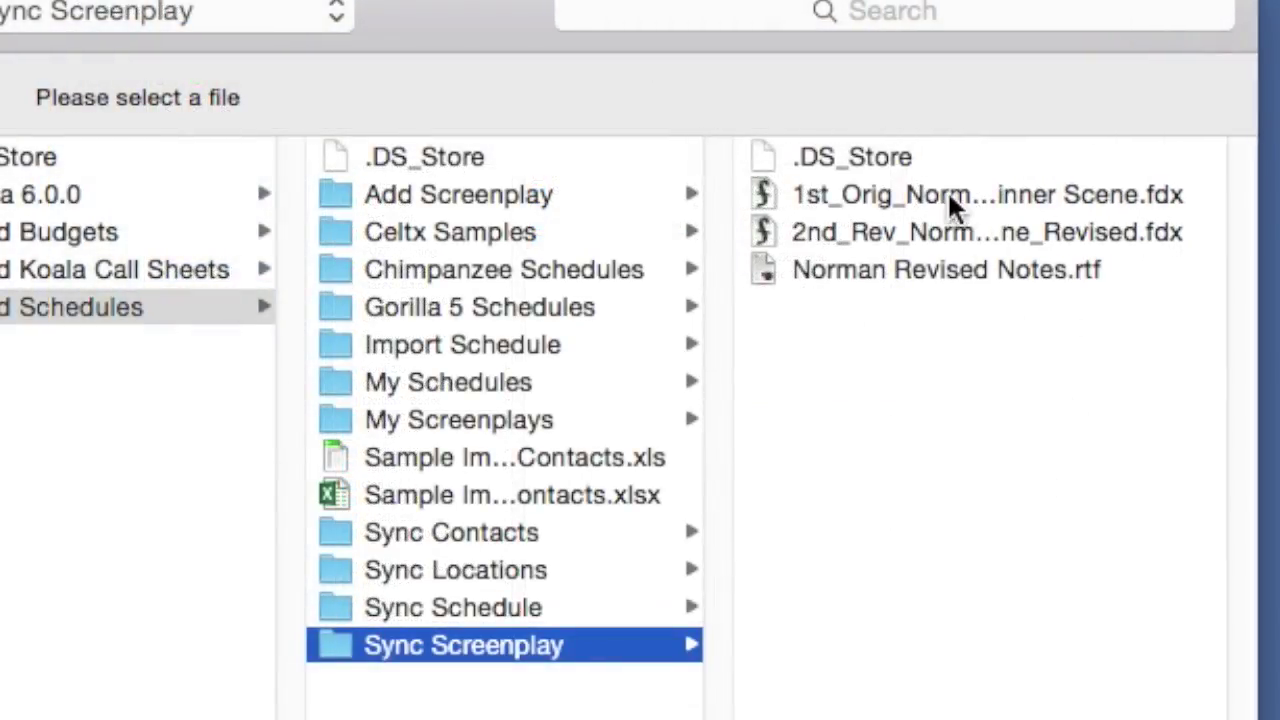
pyautogui.click(941, 192)
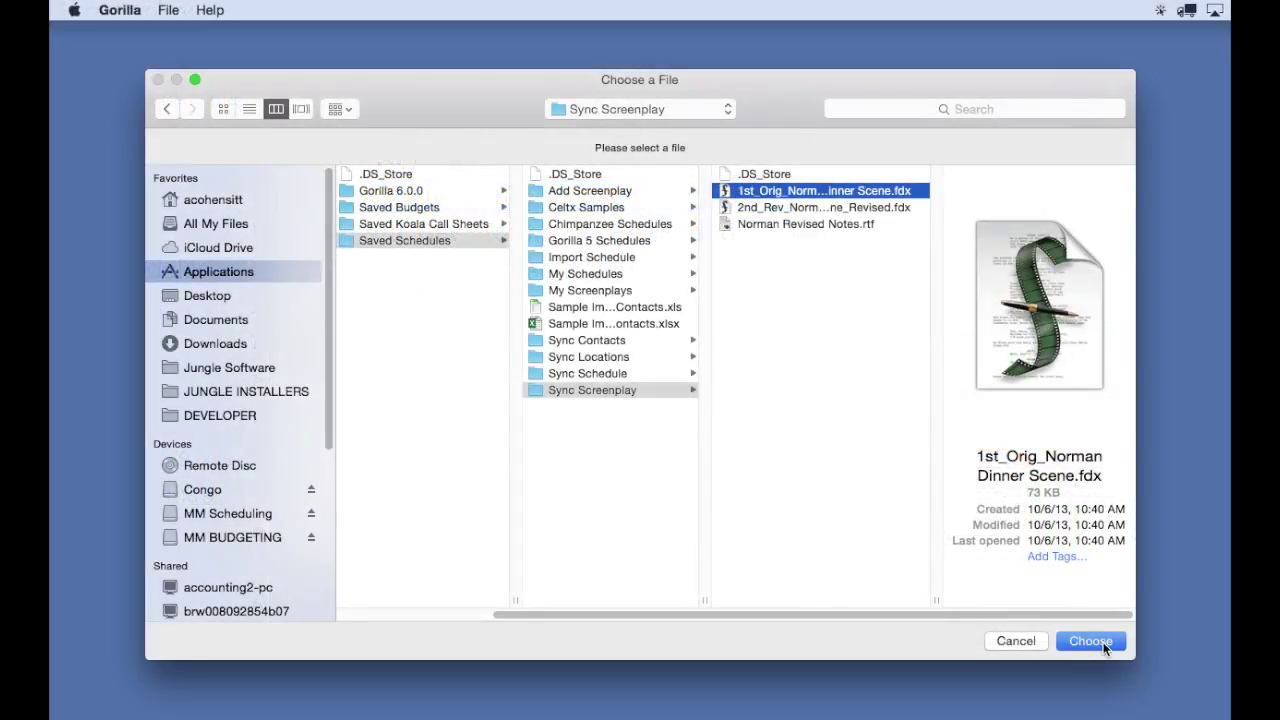
pyautogui.click(1103, 642)
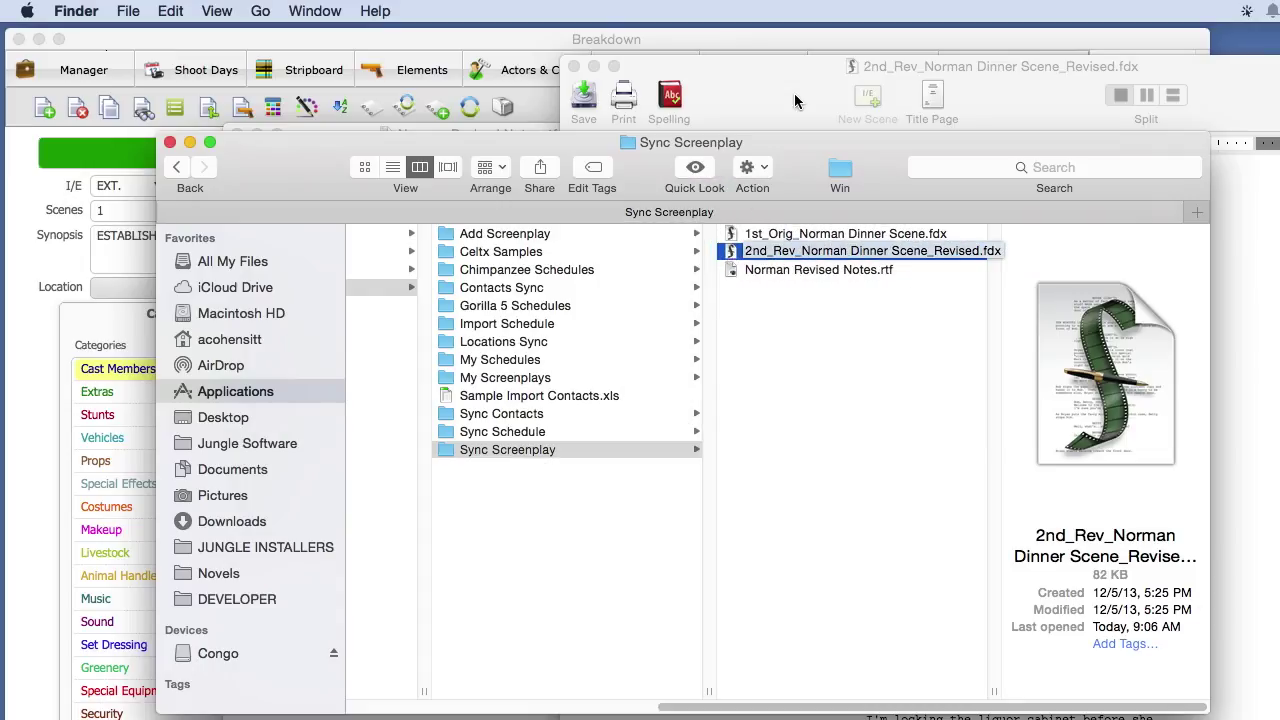
# Open Norman Revised Notes.rtf from Finder's Sync Screenplay folder and place it beside the revised screenplay
pyautogui.moveTo(812, 165); pyautogui.dragTo(419, 157)
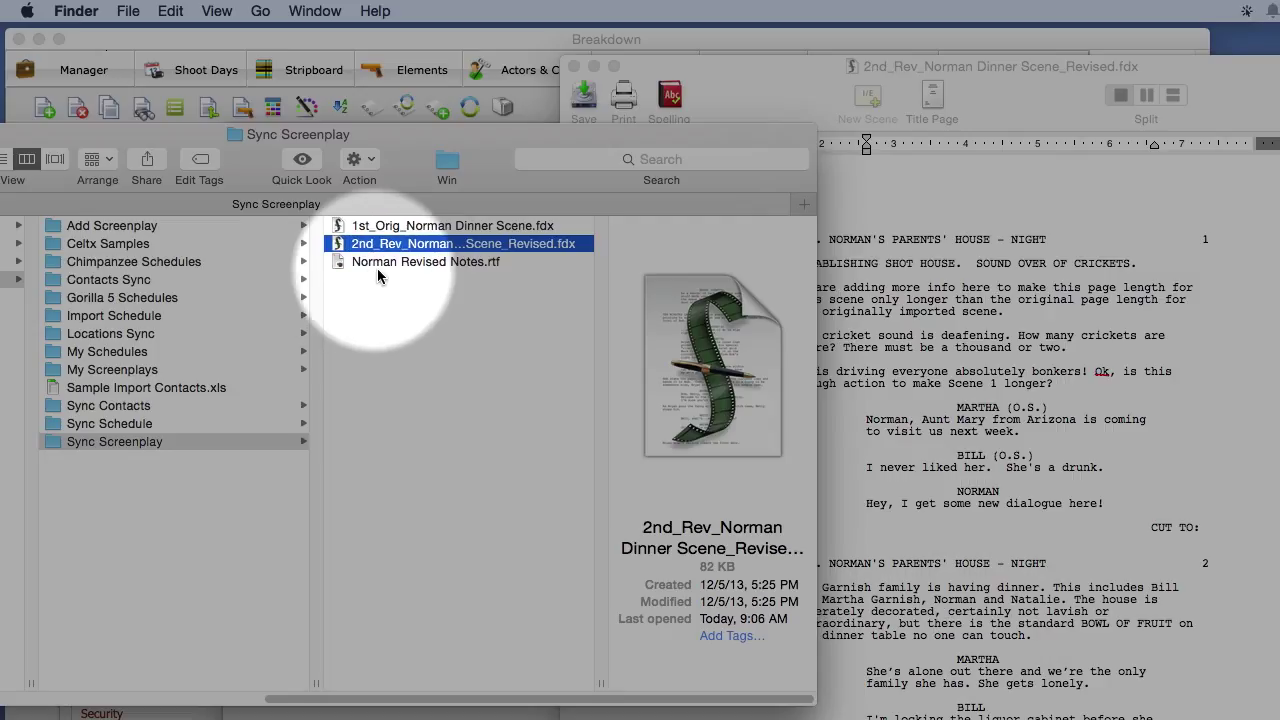
pyautogui.click(420, 263)
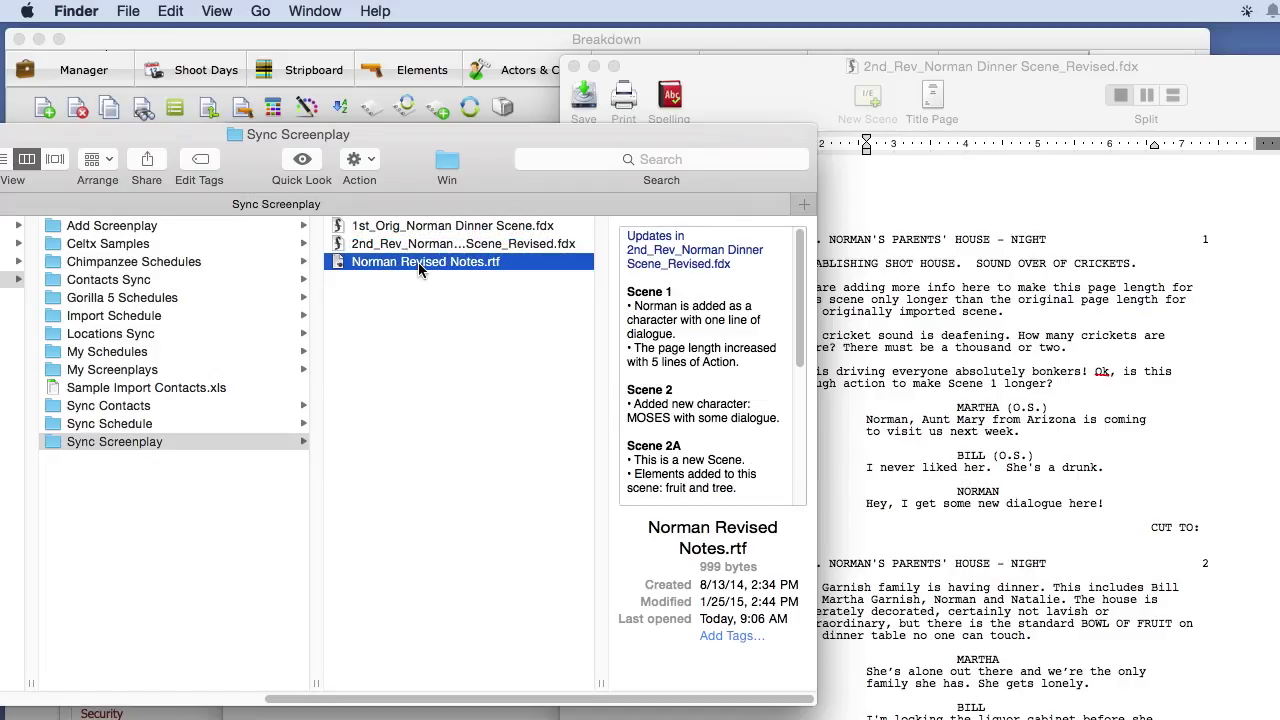
pyautogui.click(884, 318)
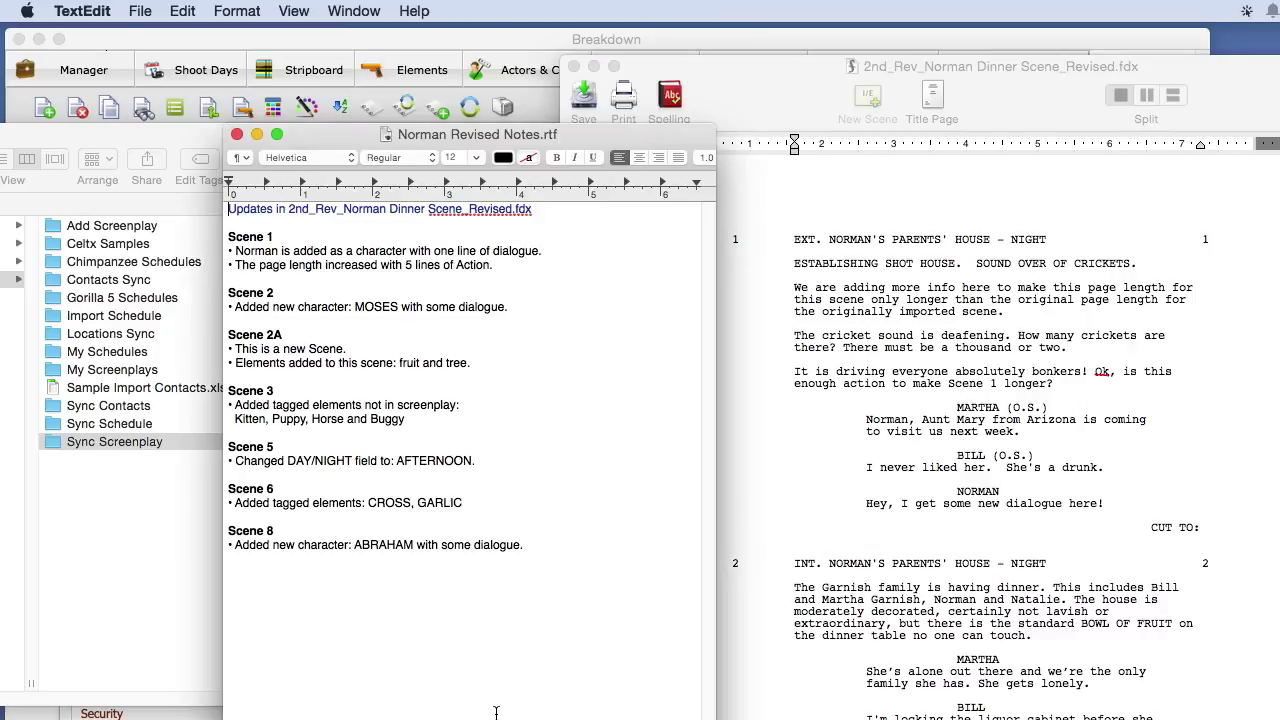
pyautogui.moveTo(657, 136); pyautogui.dragTo(636, 132)
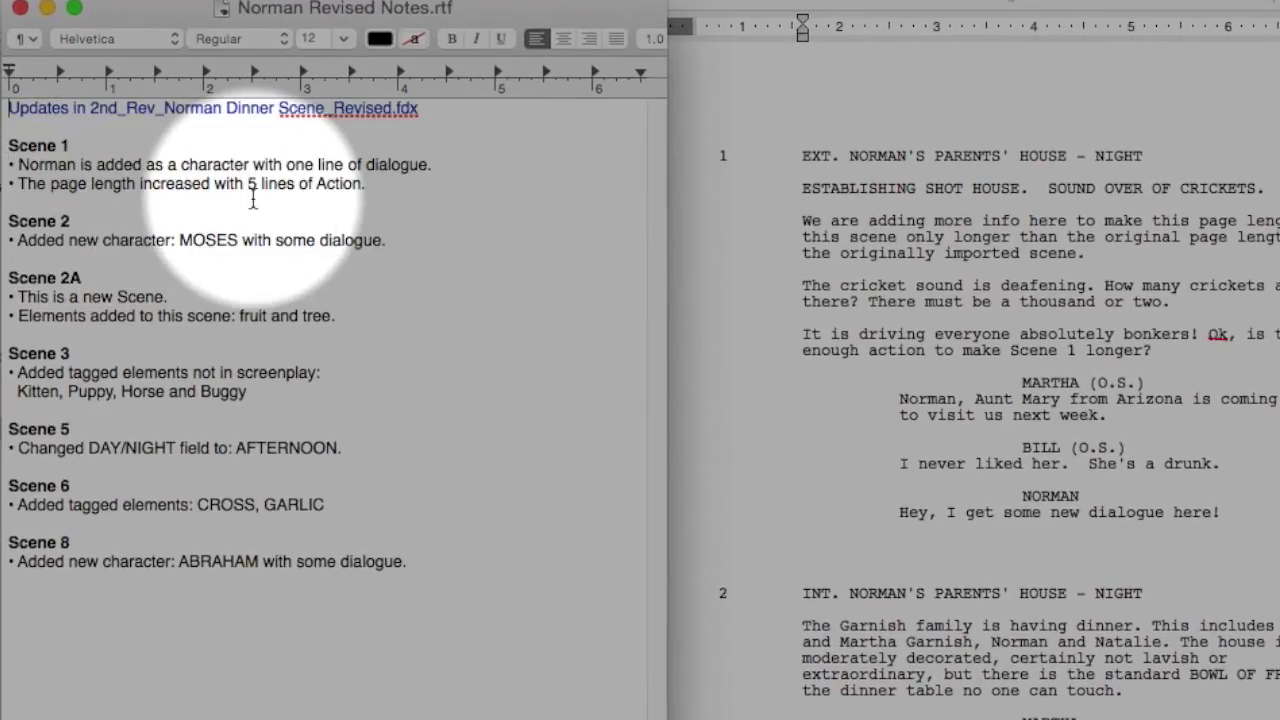
# Read through the revised screenplay and compare its scenes with the listed updates in the revision notes
pyautogui.scroll(-2, 1058, 539)
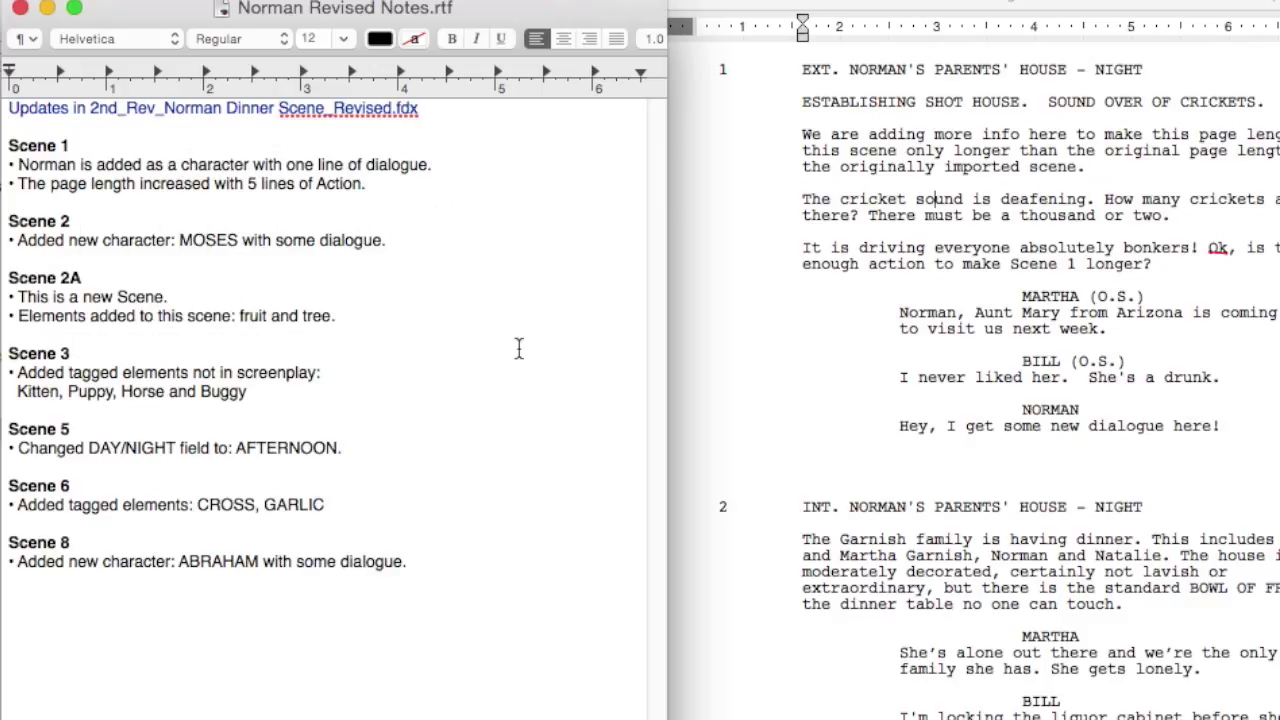
pyautogui.scroll(-3, 977, 648)
pyautogui.scroll(-6, 976, 643)
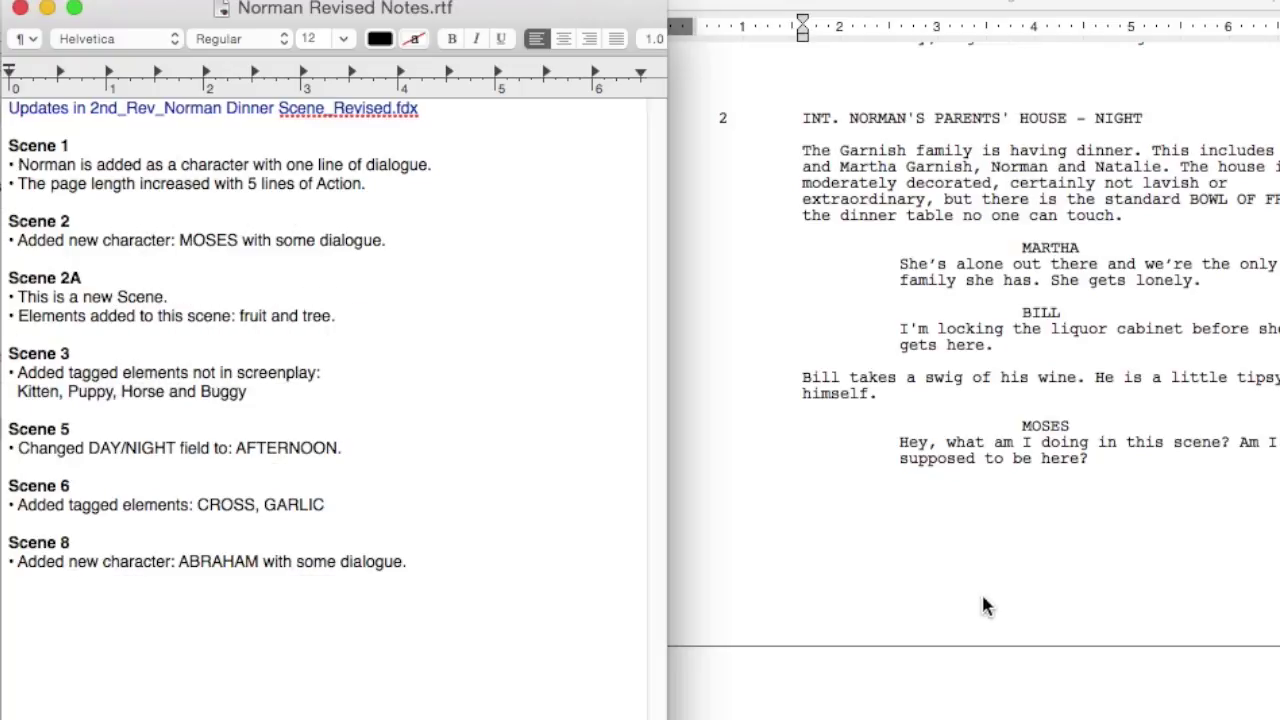
pyautogui.scroll(-5, 995, 615)
pyautogui.scroll(-10, 1000, 613)
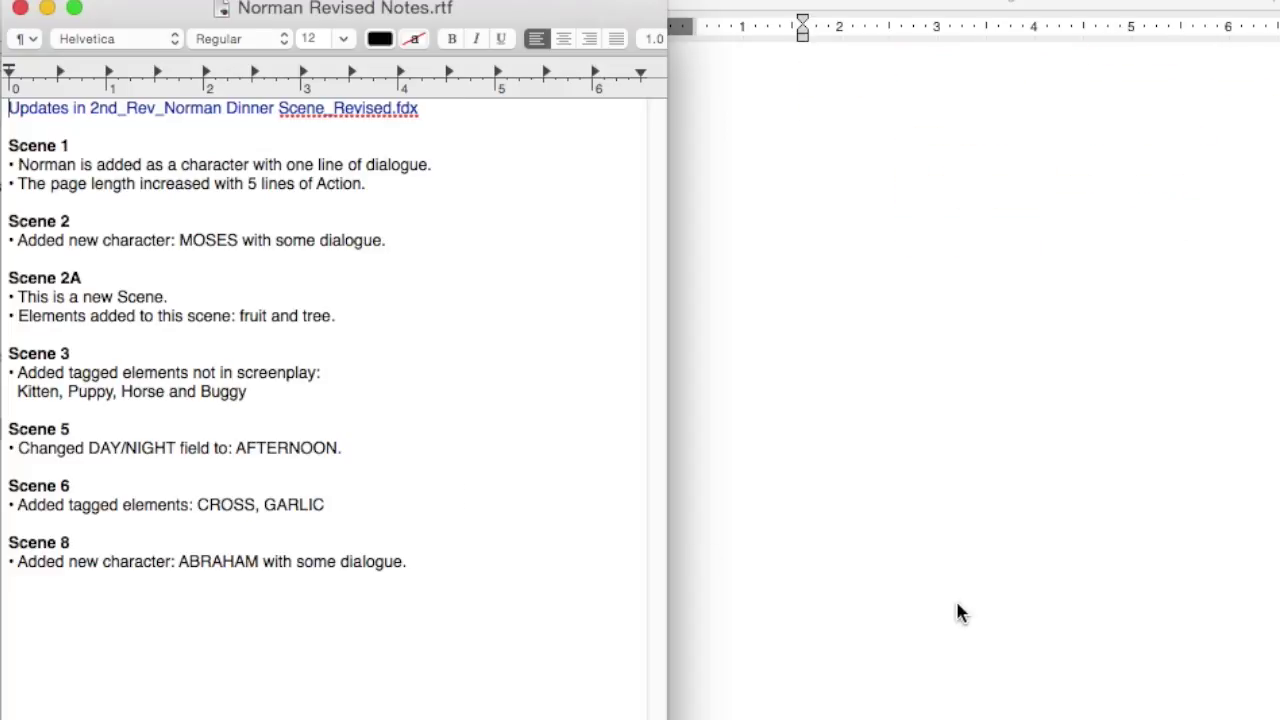
pyautogui.scroll(-10, 957, 612)
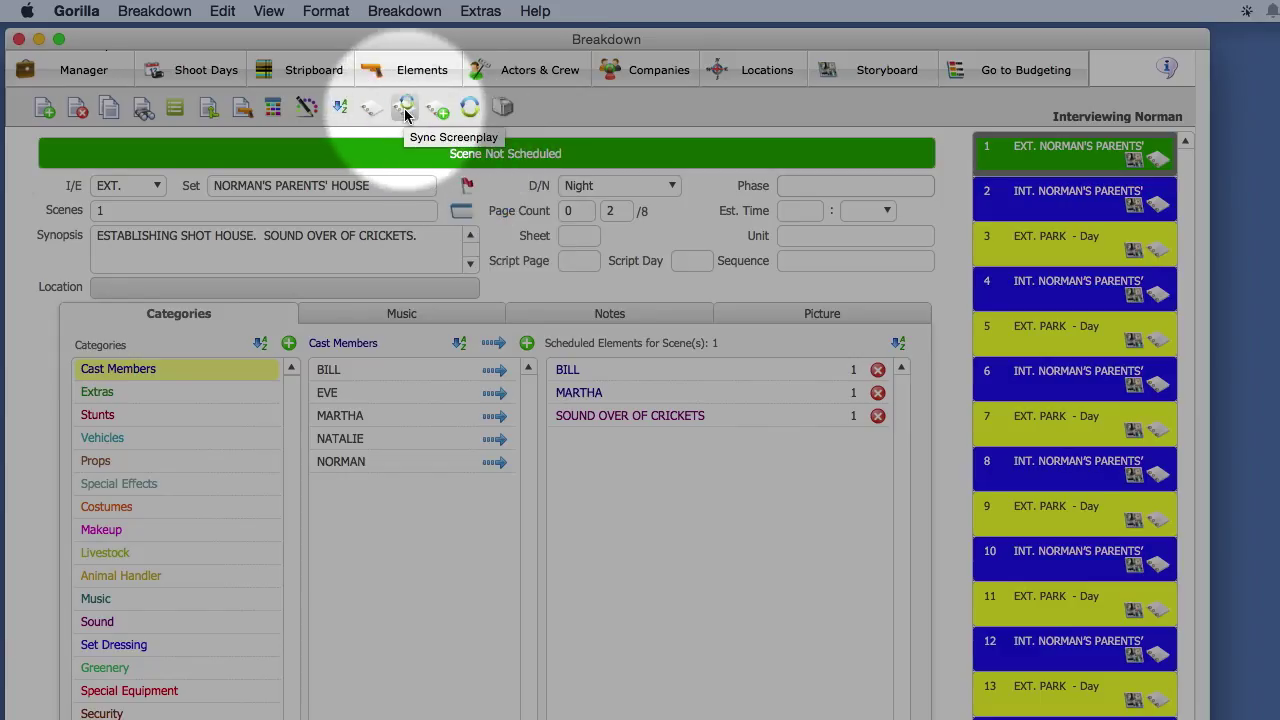
# In Gorilla, start a screenplay sync with 2nd_Rev_Norman Dinner Scene_Revised.fdx from Gorilla 6's Saved Schedules, Sync Screenplay folder
pyautogui.click(405, 110)
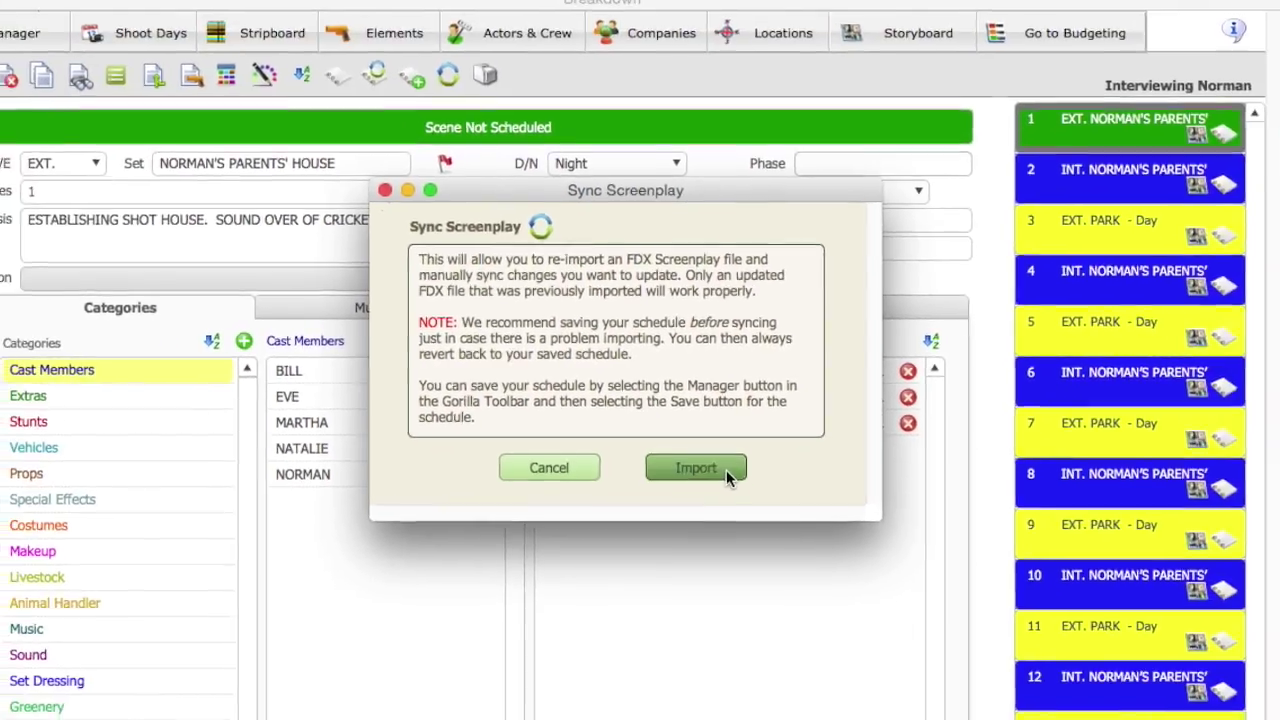
pyautogui.click(739, 487)
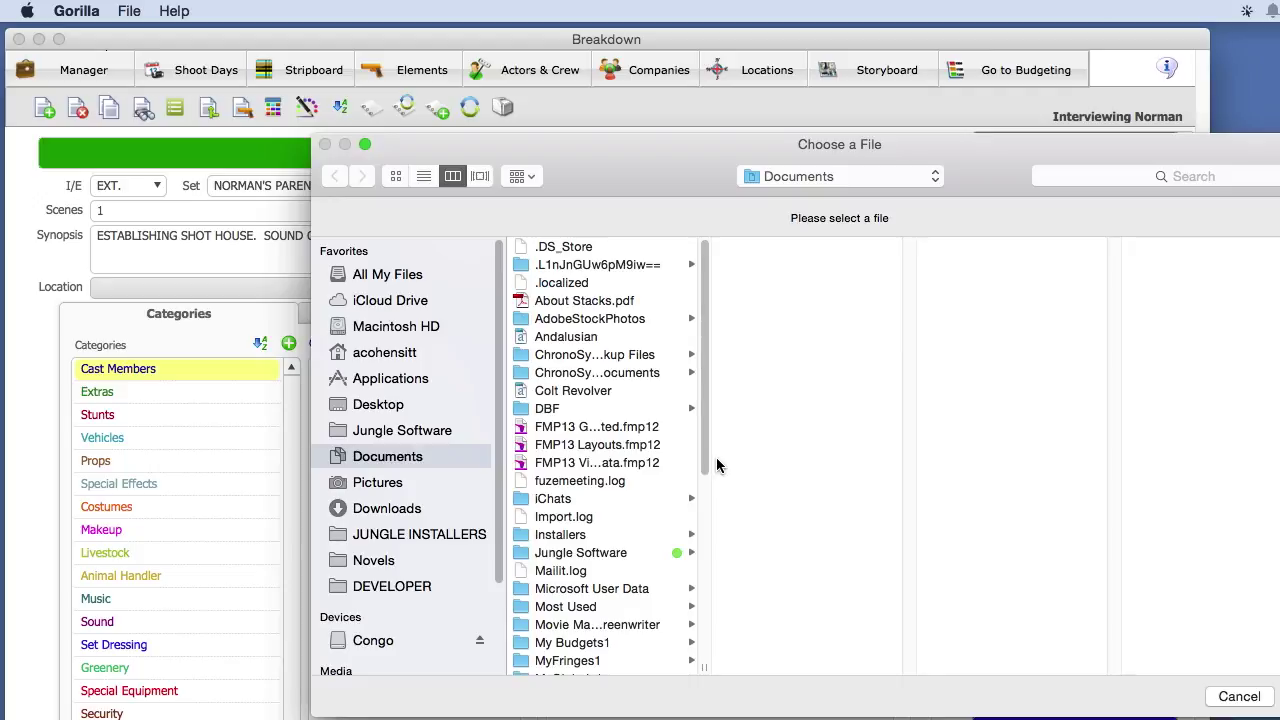
pyautogui.click(400, 384)
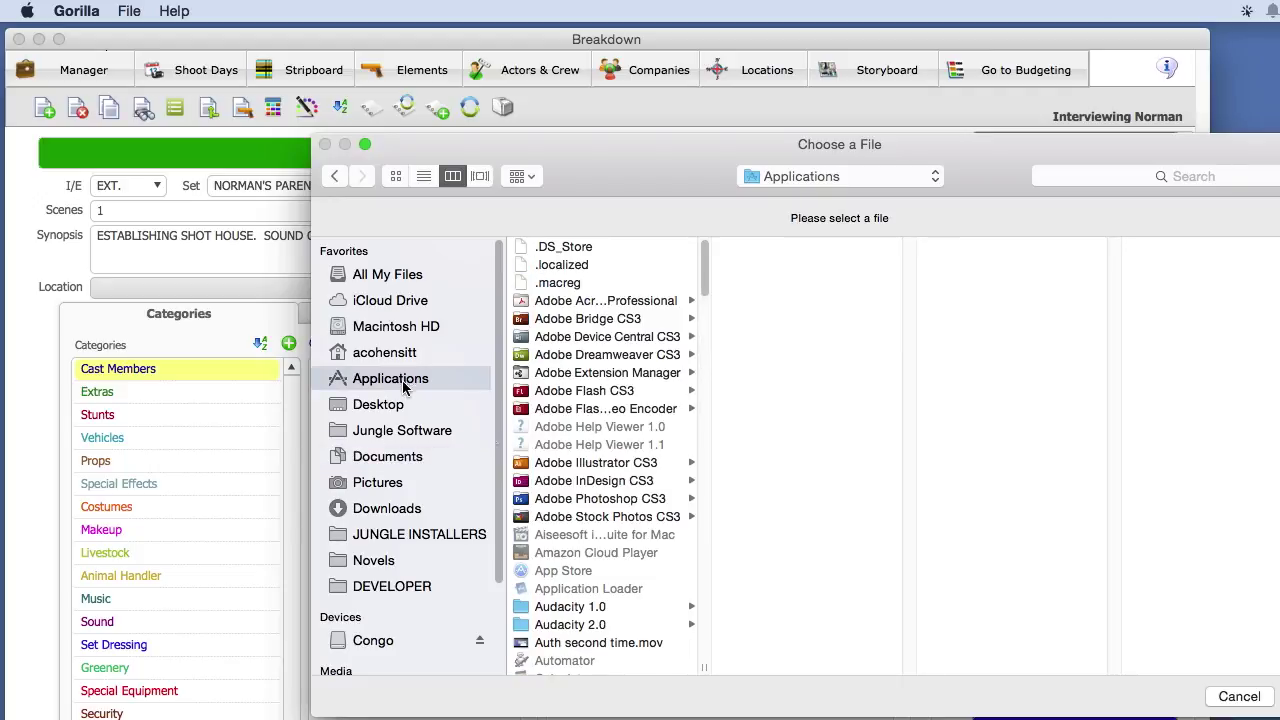
pyautogui.scroll(-5, 595, 545)
pyautogui.scroll(-10, 595, 545)
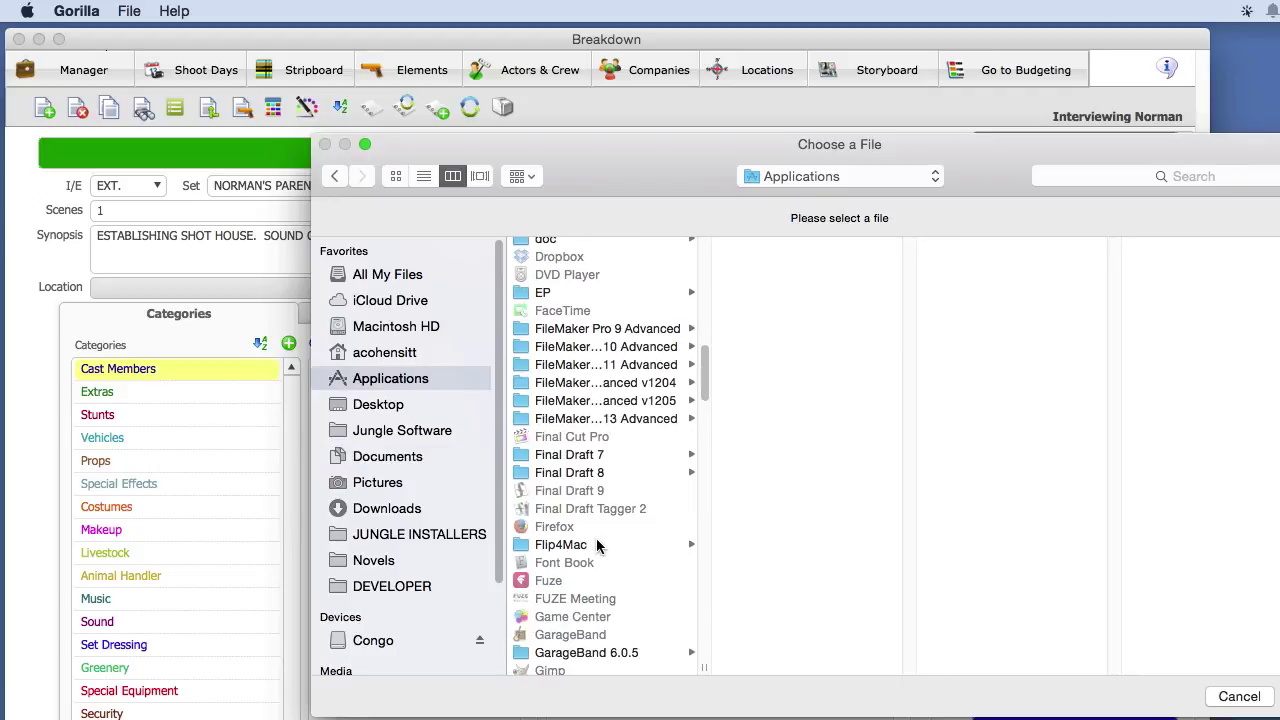
pyautogui.click(583, 428)
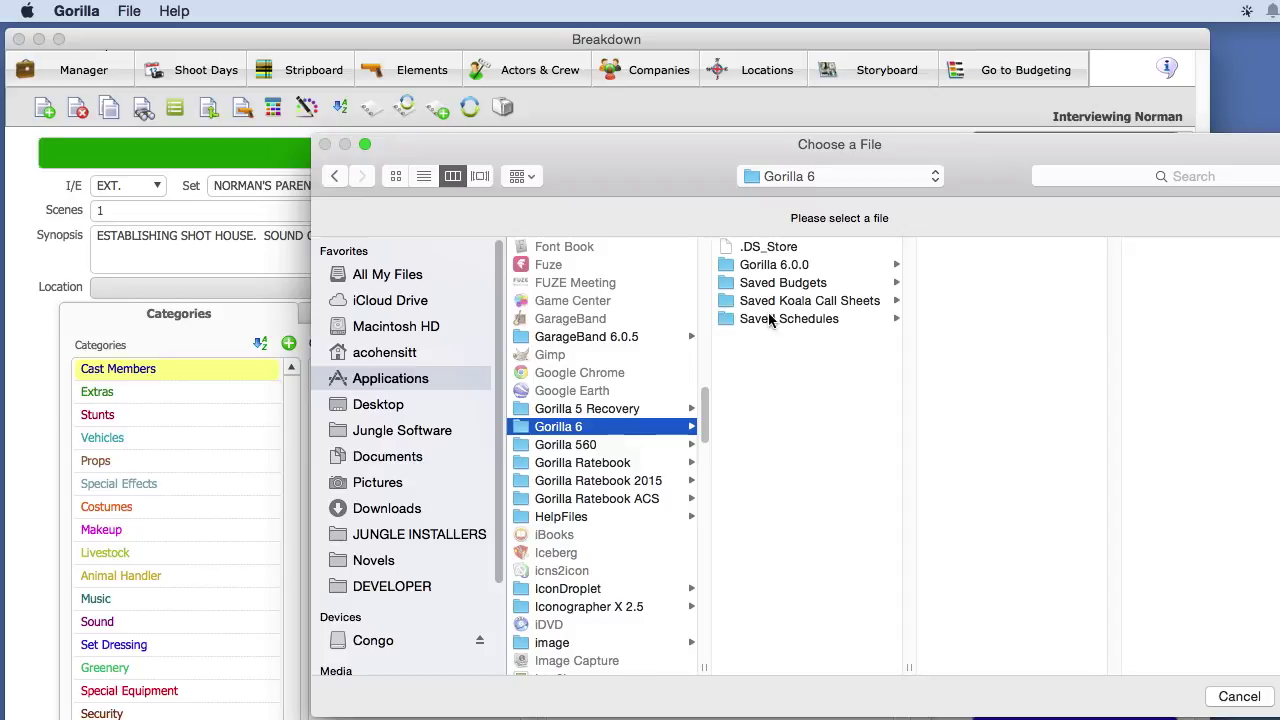
pyautogui.click(779, 318)
pyautogui.click(1005, 484)
pyautogui.moveTo(1119, 200); pyautogui.dragTo(791, 172)
pyautogui.click(860, 257)
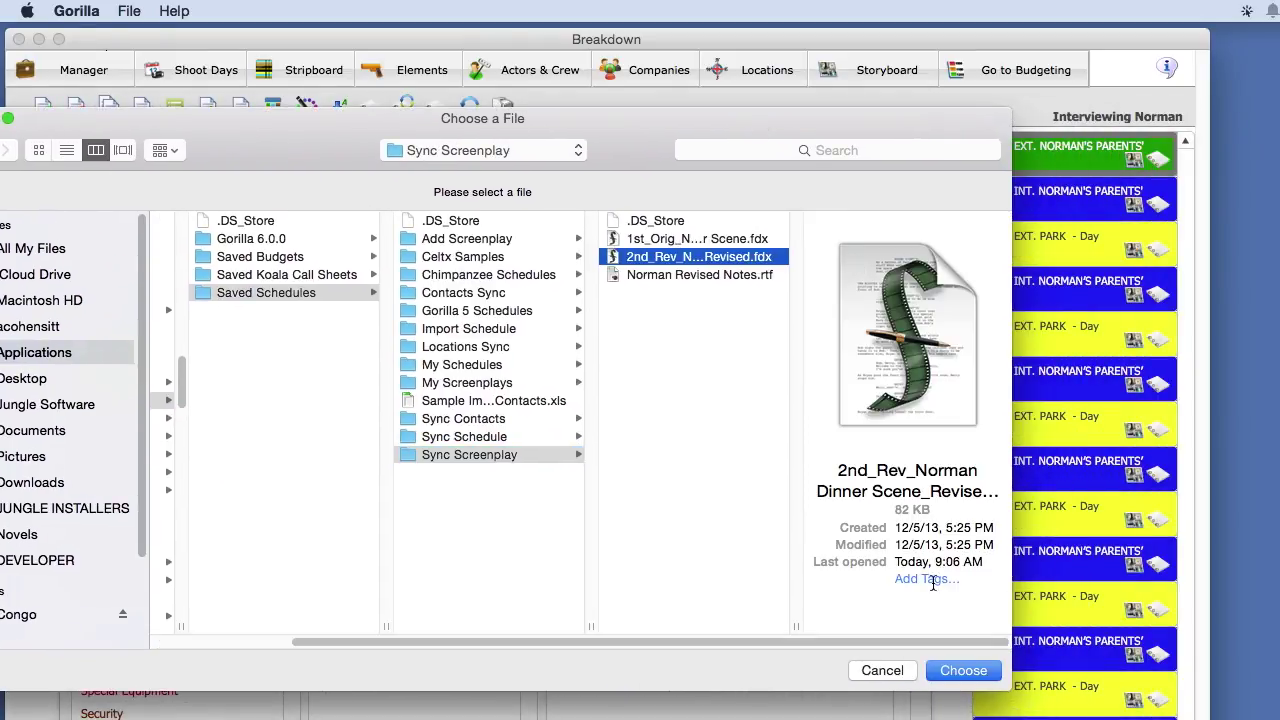
pyautogui.click(968, 670)
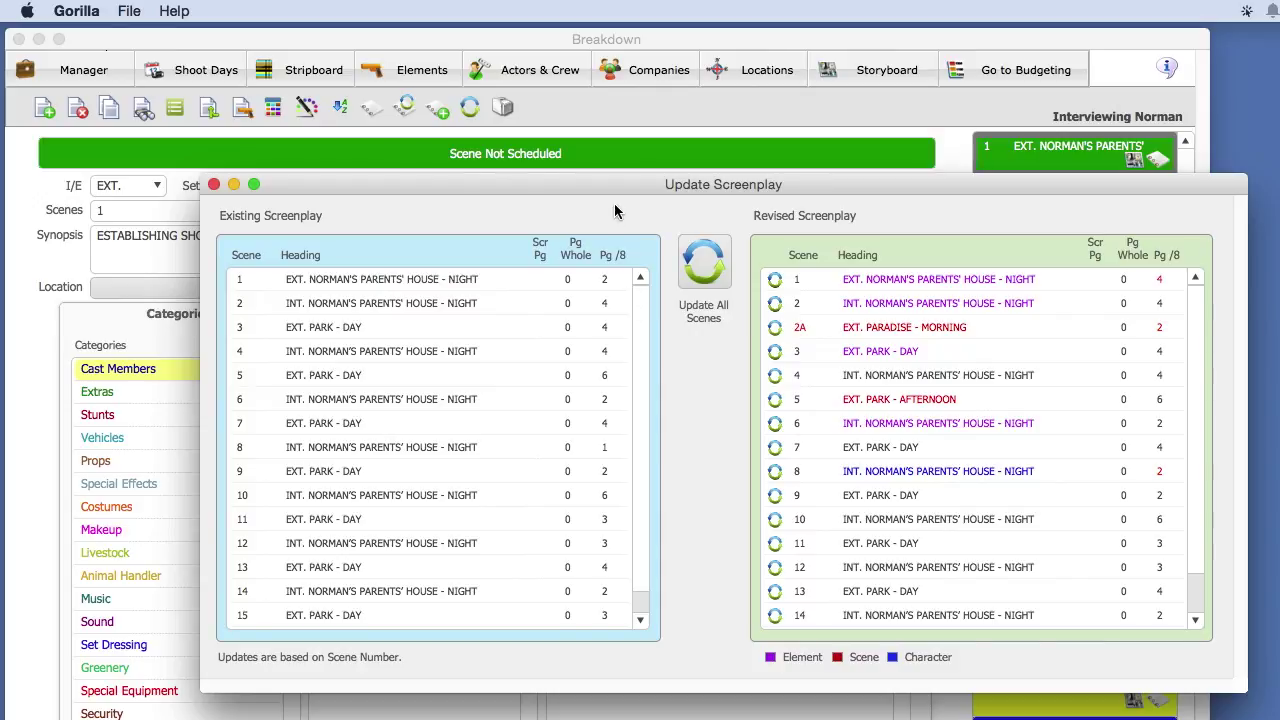
# Update all scenes of the existing screenplay from the revised one and close the comparison window
pyautogui.moveTo(615, 192); pyautogui.dragTo(506, 145)
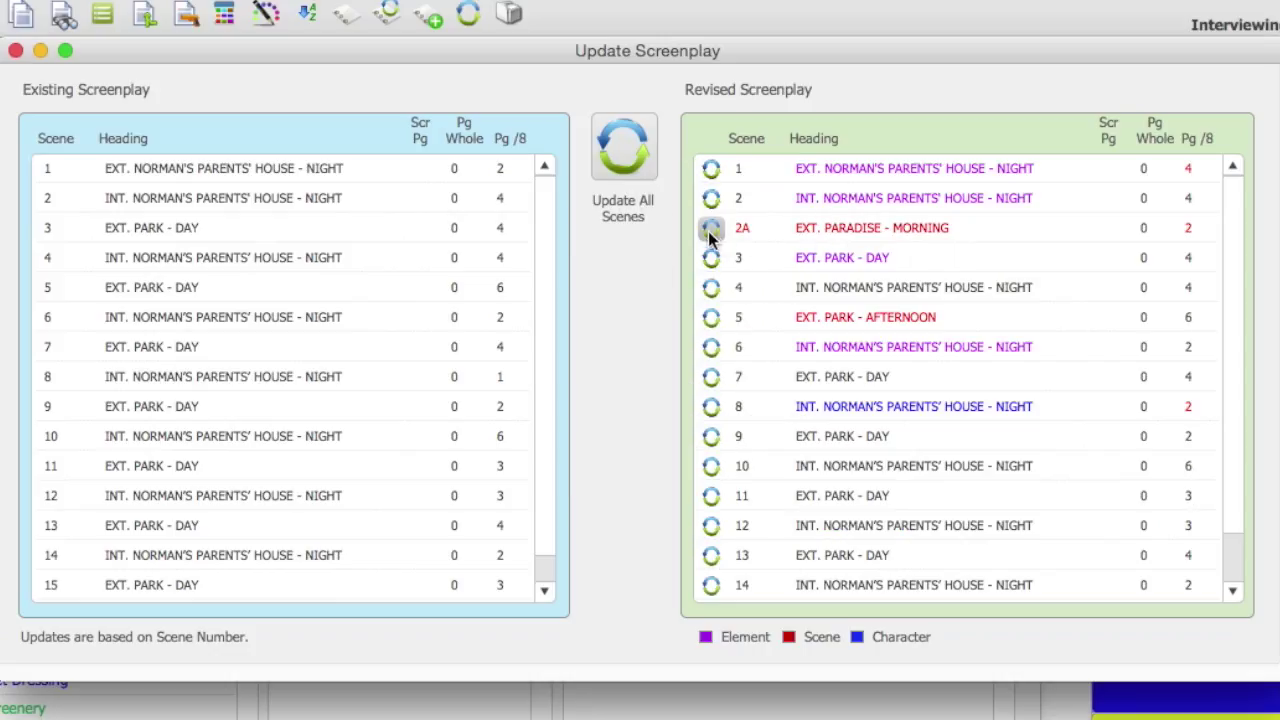
pyautogui.click(620, 163)
pyautogui.click(626, 155)
pyautogui.click(622, 160)
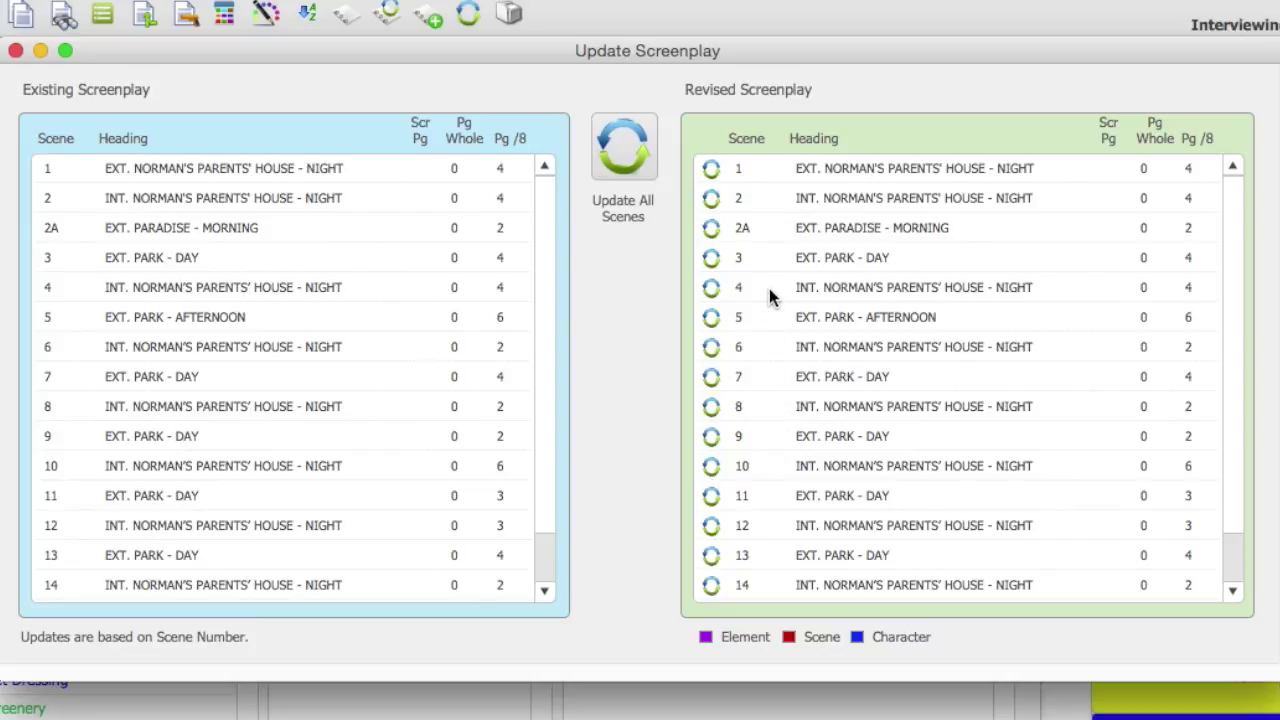
pyautogui.click(15, 51)
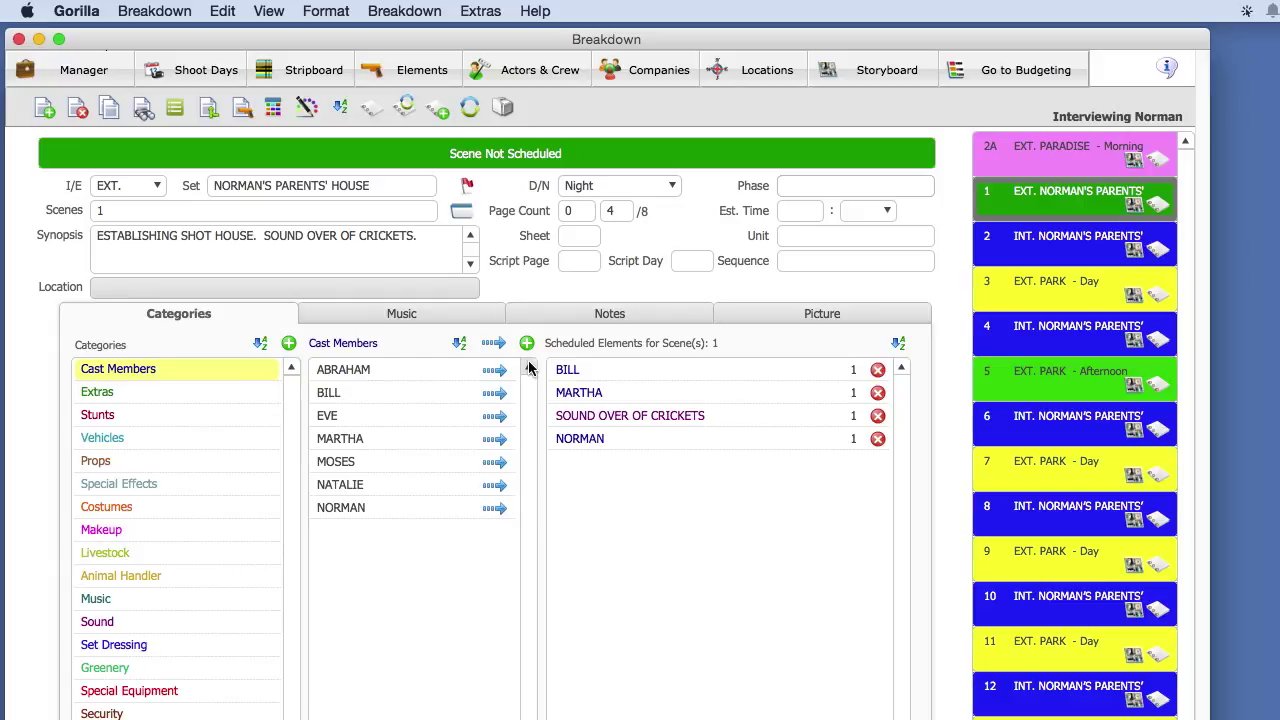
# Review the synced breakdown sheets of scenes 1, 2A, 3 and 5 for their elements and day/night settings
pyautogui.click(605, 440)
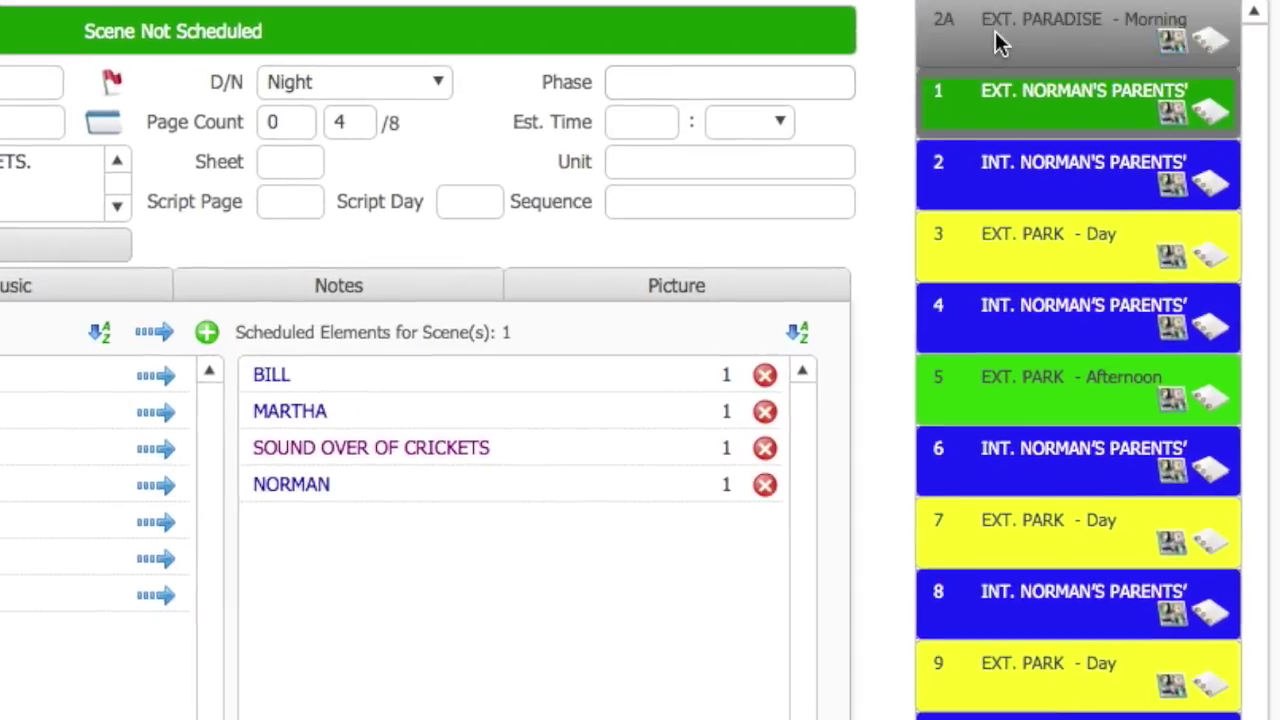
pyautogui.click(995, 32)
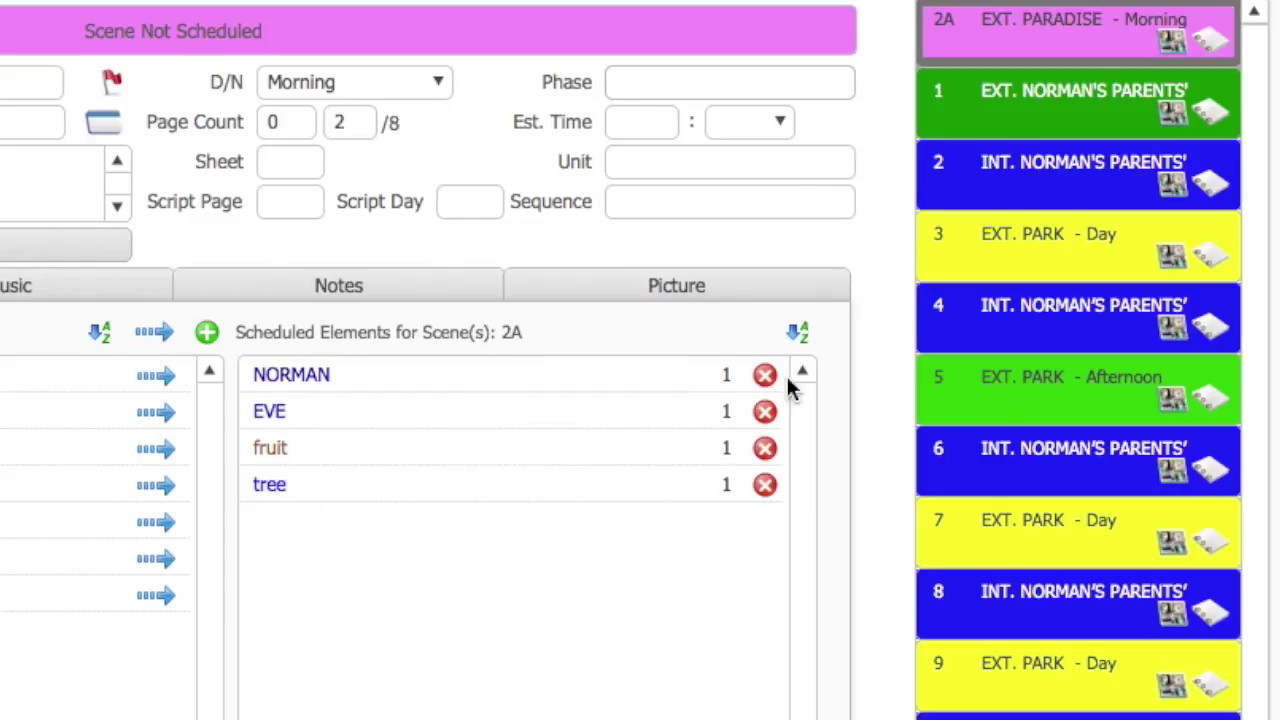
pyautogui.click(963, 266)
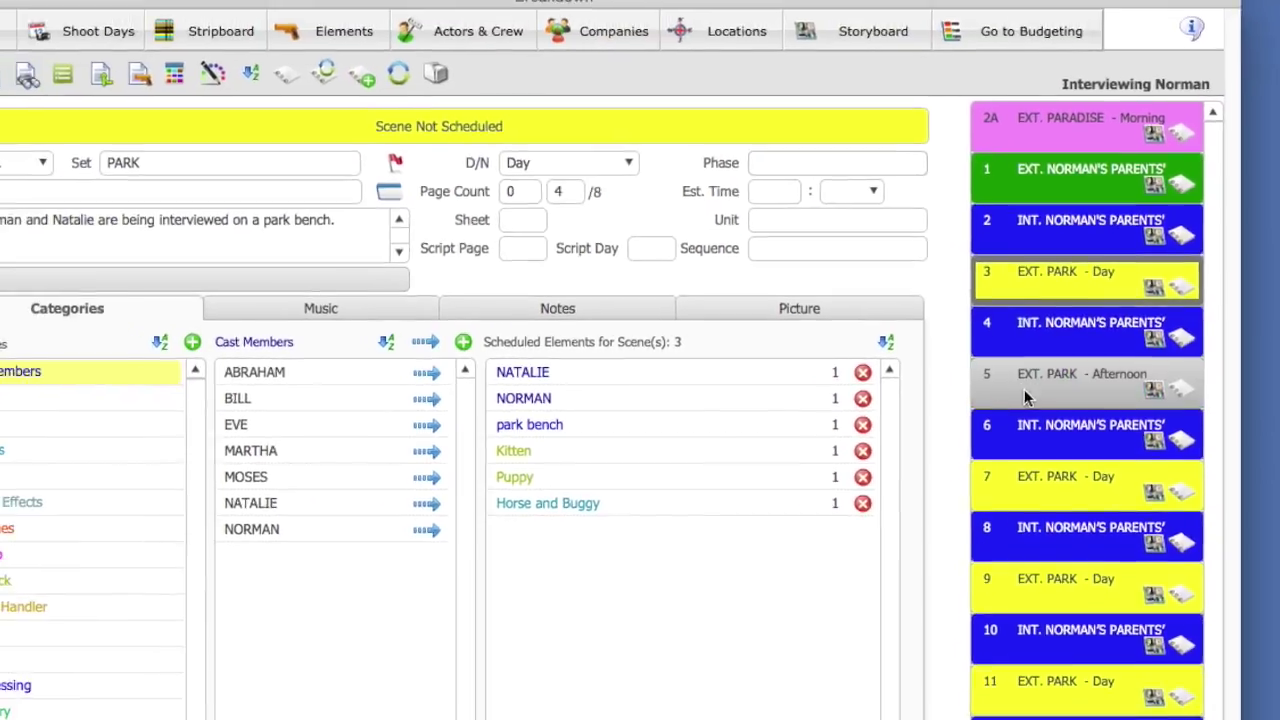
pyautogui.click(1024, 395)
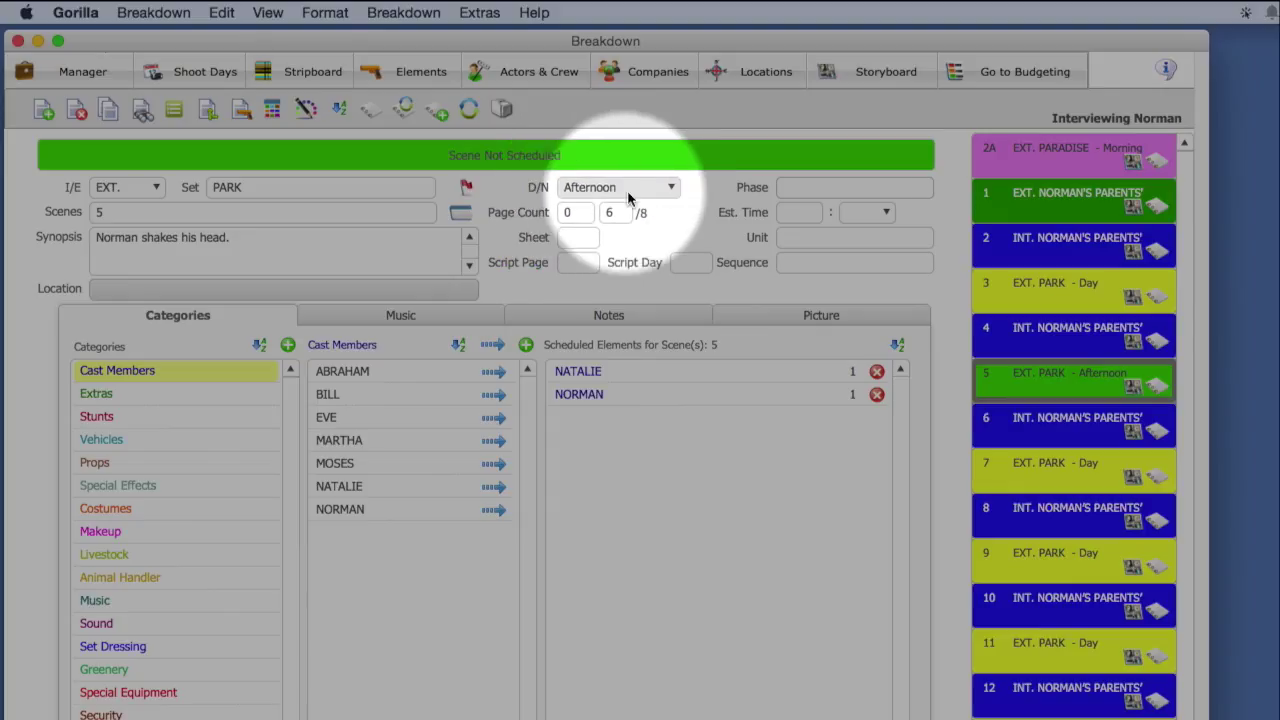